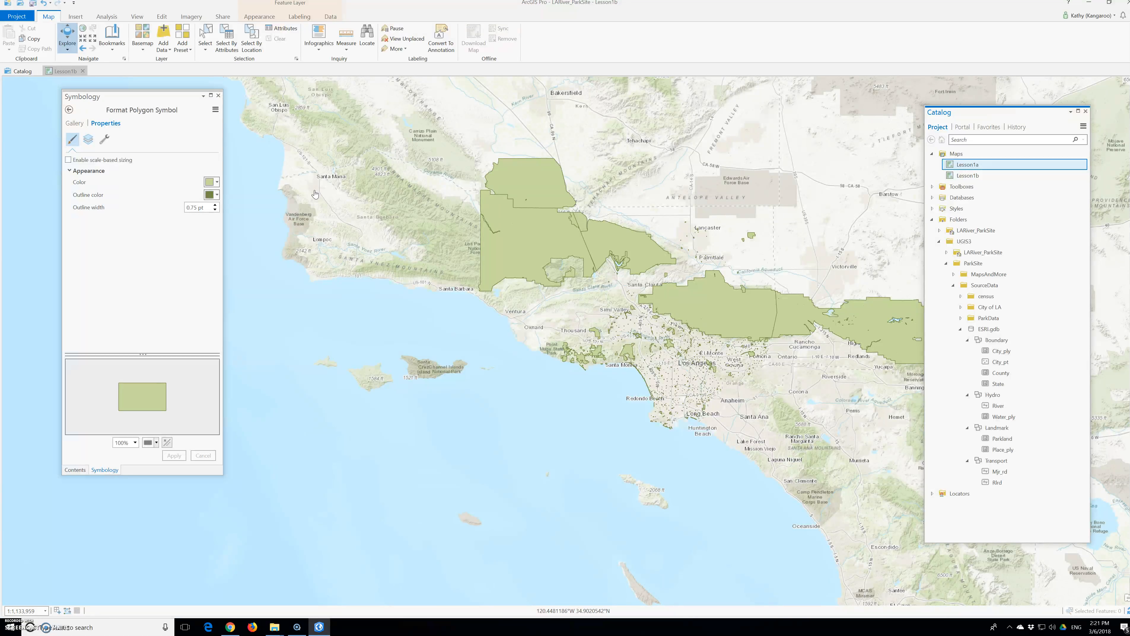
# Step: Zoom the map to the Dodger Stadium bookmark and out to the surrounding parks
pyautogui.click(112, 36)
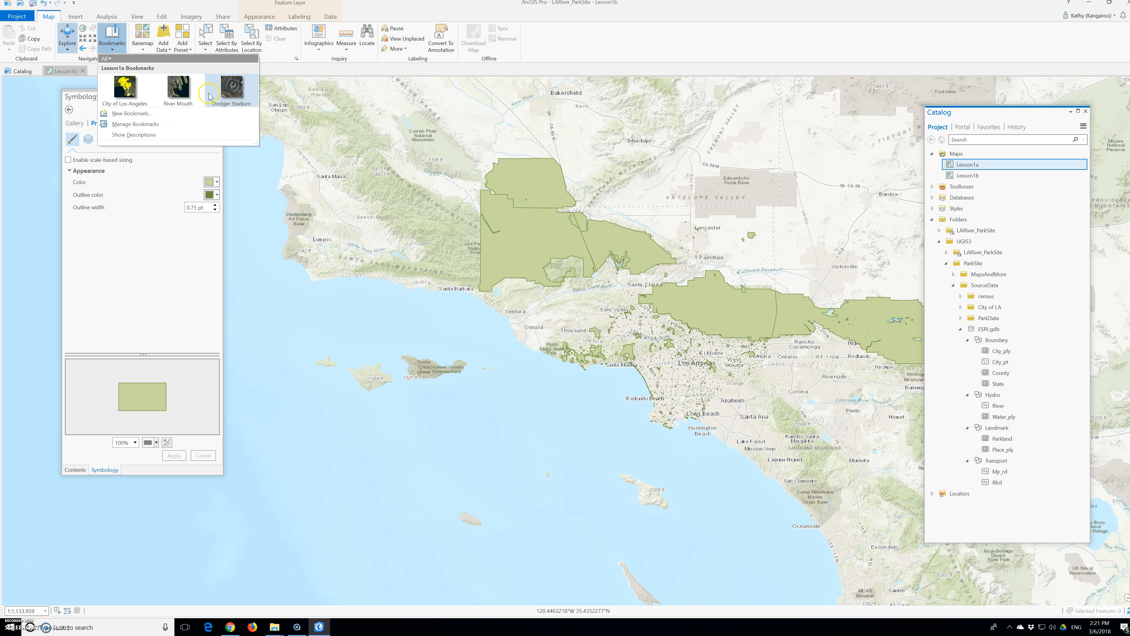
pyautogui.click(231, 87)
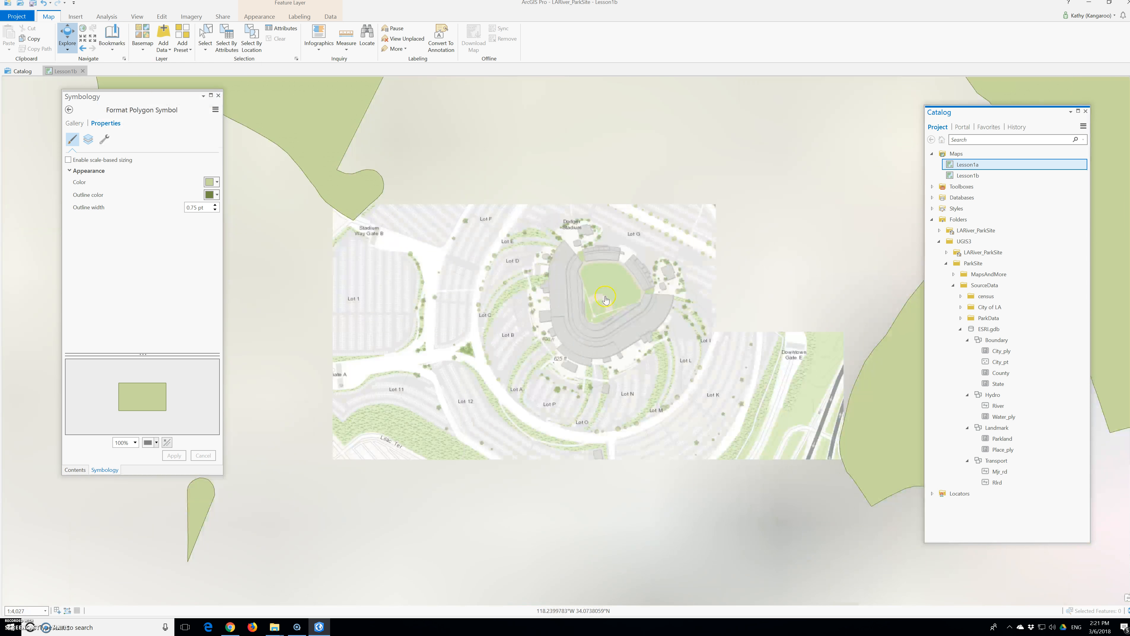
pyautogui.scroll(-3, 573, 358)
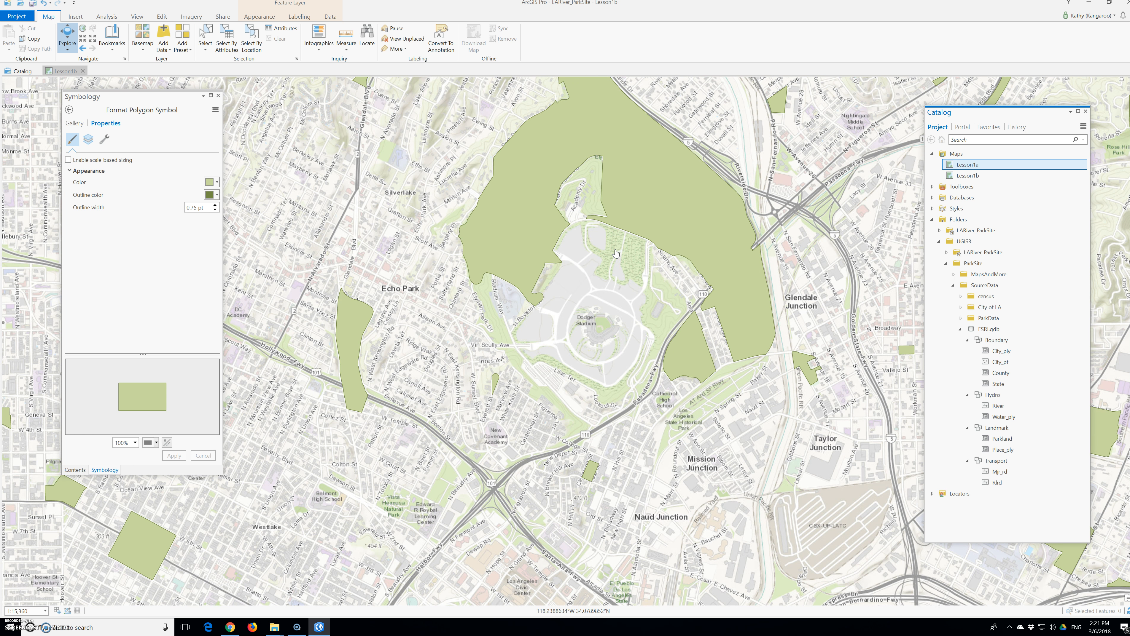
# Step: Identify the large park polygon north of Dodger Stadium to view its attributes
pyautogui.click(624, 305)
pyautogui.click(661, 226)
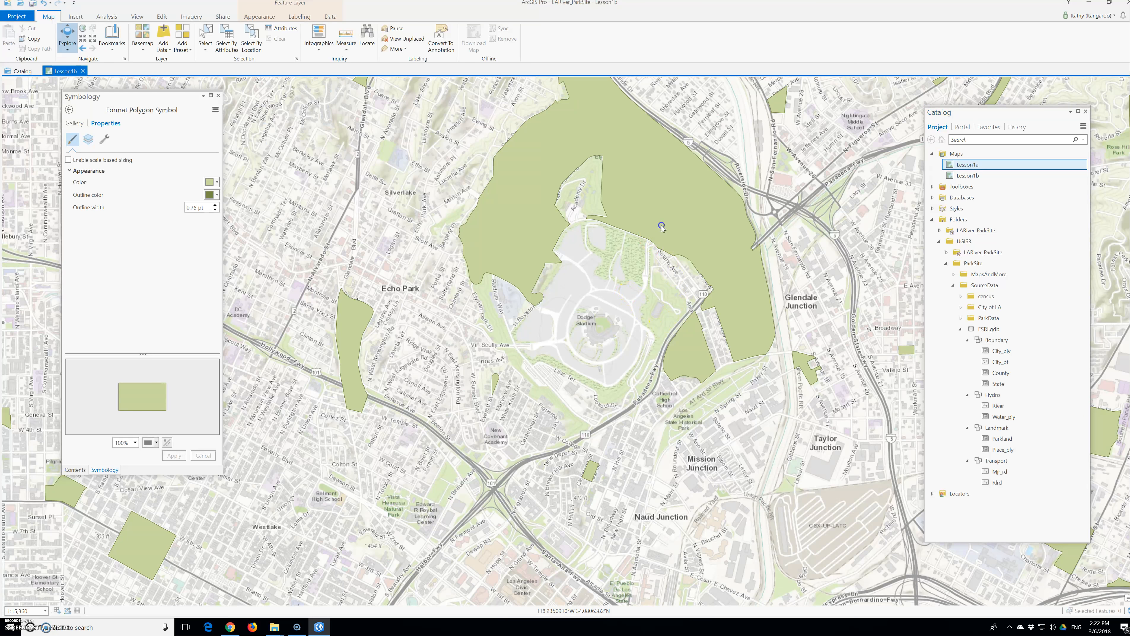
pyautogui.click(690, 159)
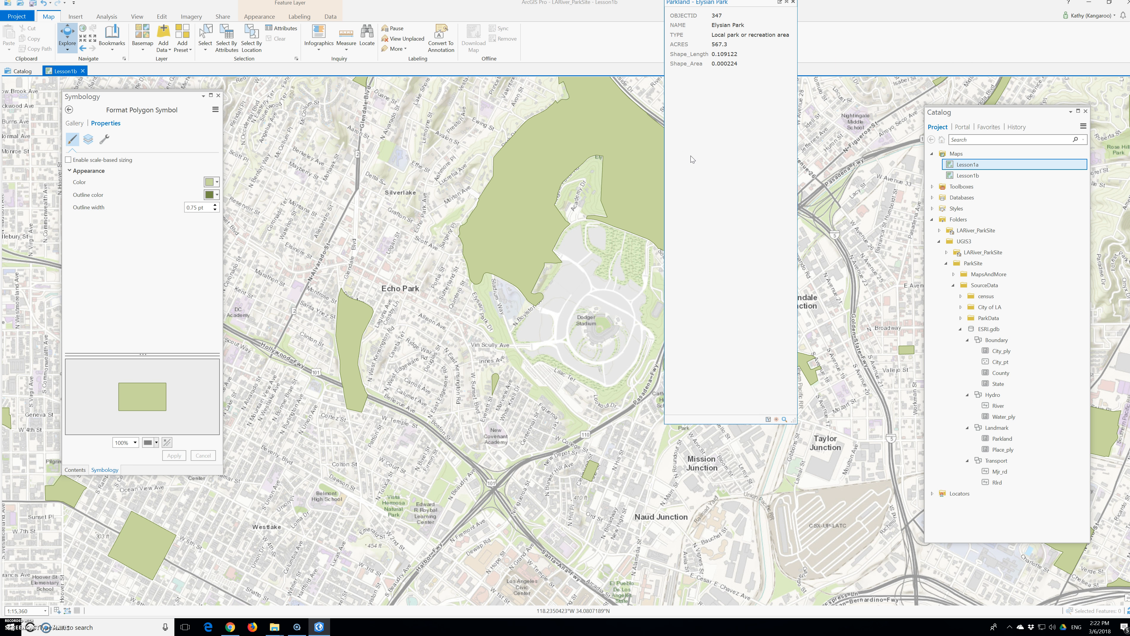
pyautogui.click(683, 169)
# Step: Turn on labels for the Parkland layer and close the attribute pop-up
pyautogui.click(218, 96)
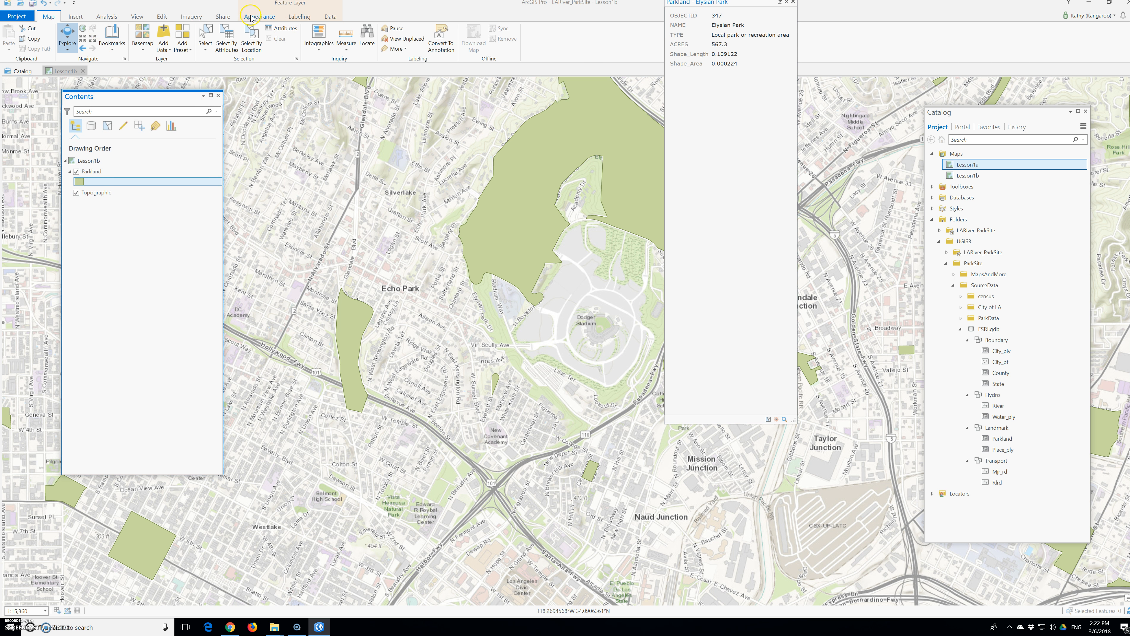
pyautogui.click(88, 172)
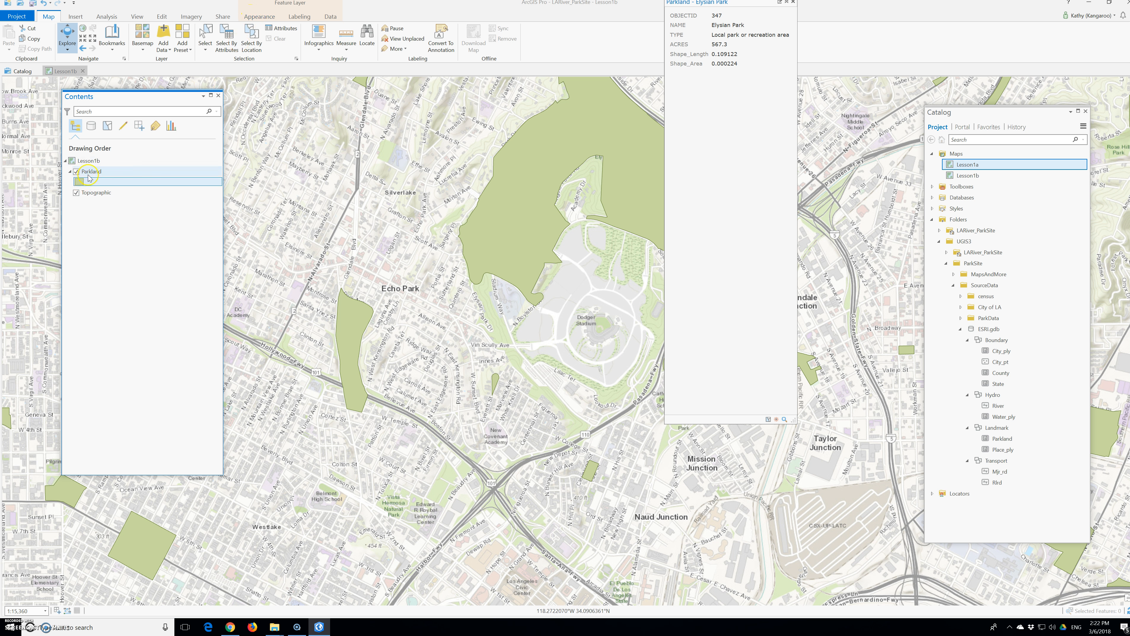
pyautogui.click(301, 16)
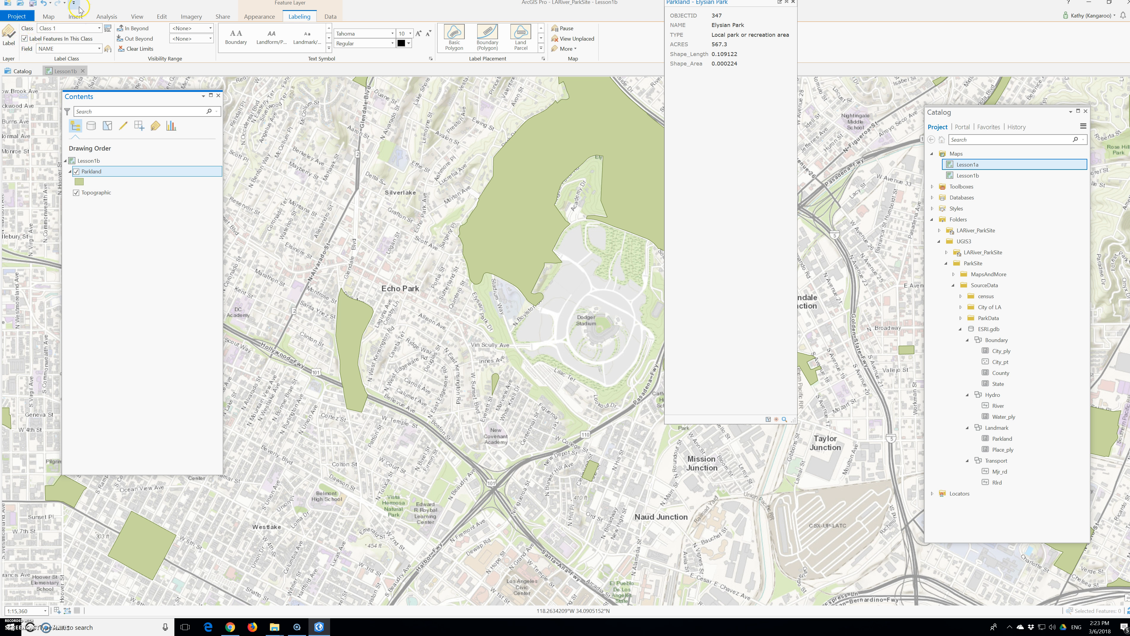
pyautogui.moveTo(89, 10); pyautogui.dragTo(139, 11)
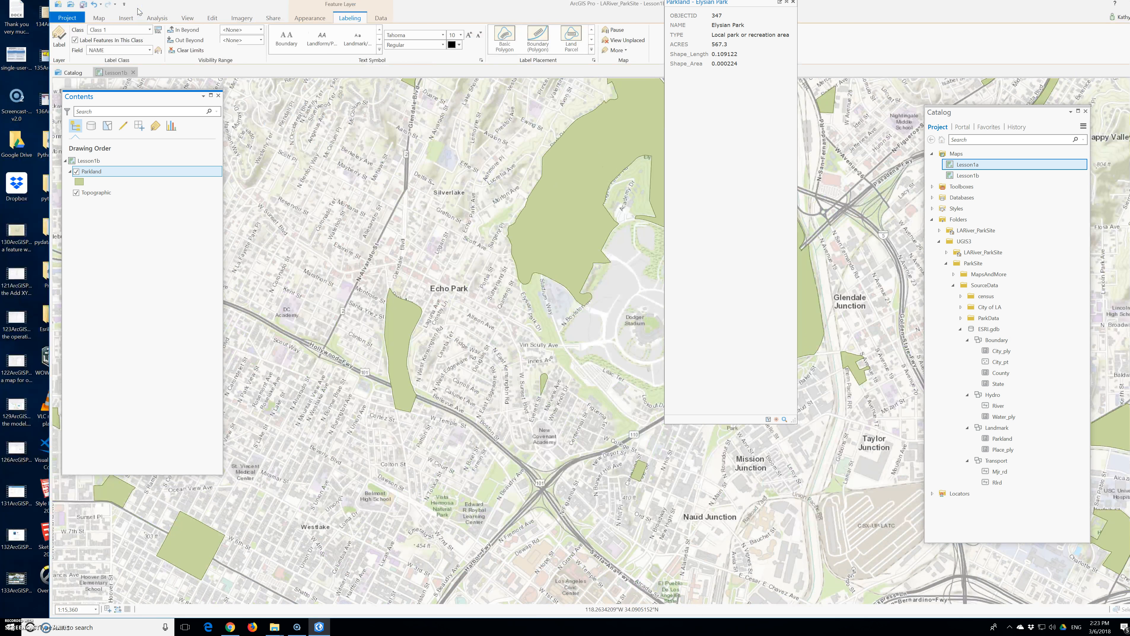
pyautogui.click(60, 38)
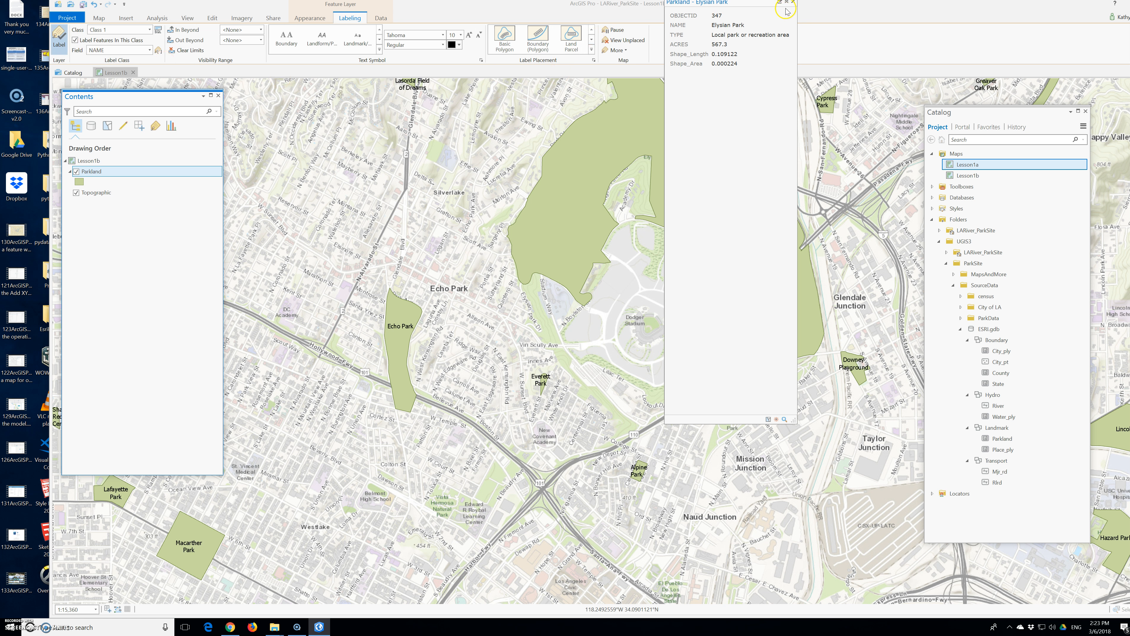
pyautogui.click(792, 2)
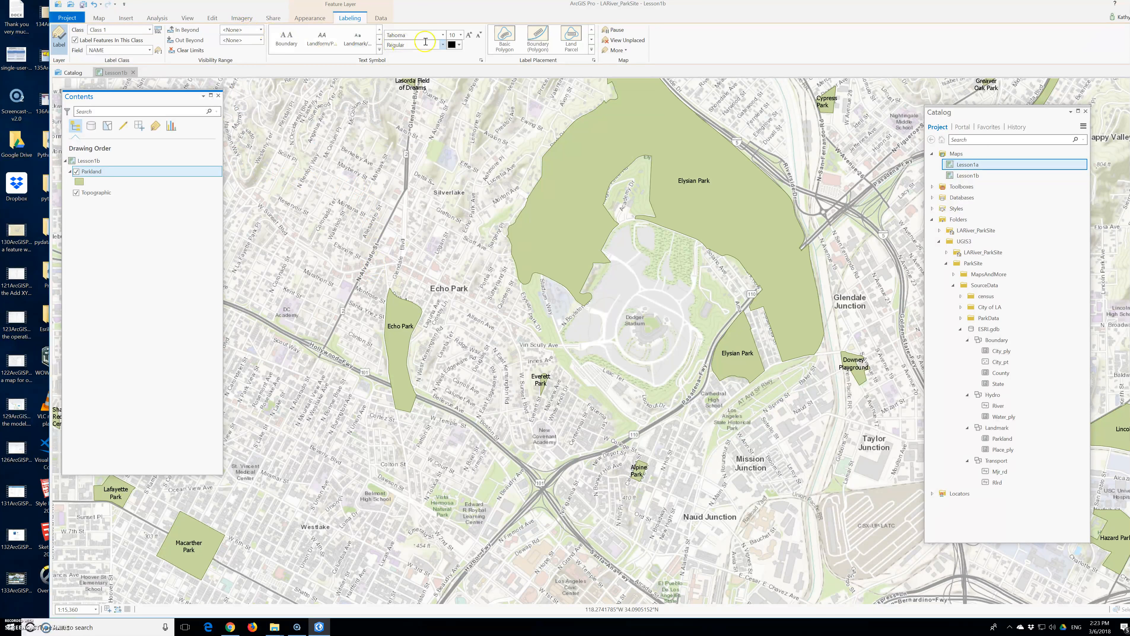
# Step: Change the Parkland label font to Arial
pyautogui.click(441, 35)
pyautogui.scroll(5, 439, 114)
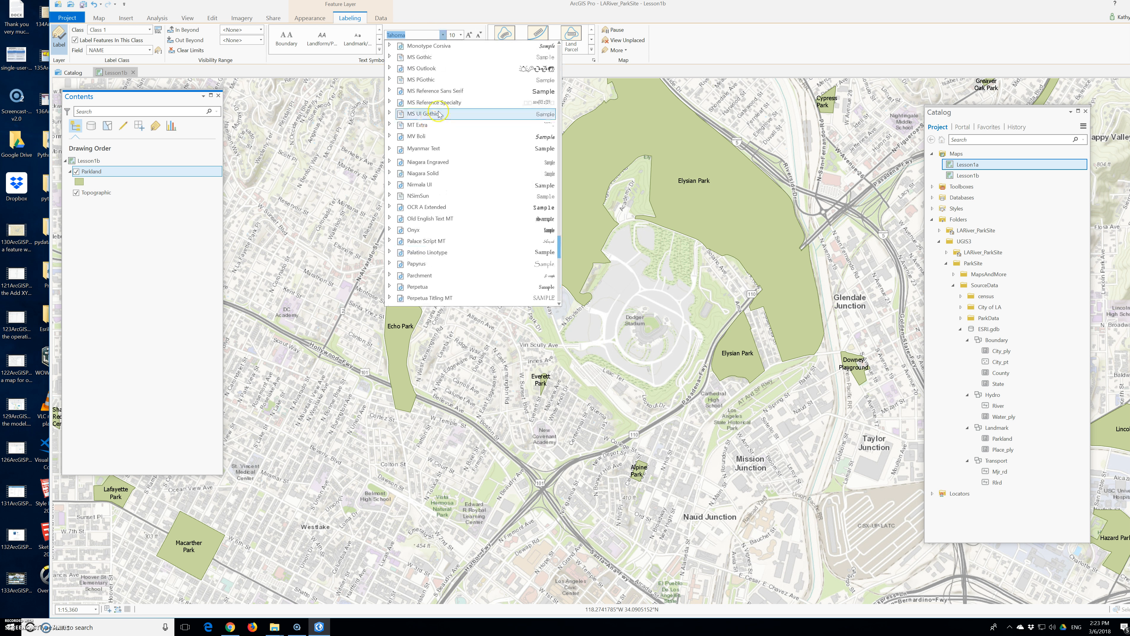
pyautogui.scroll(15, 439, 115)
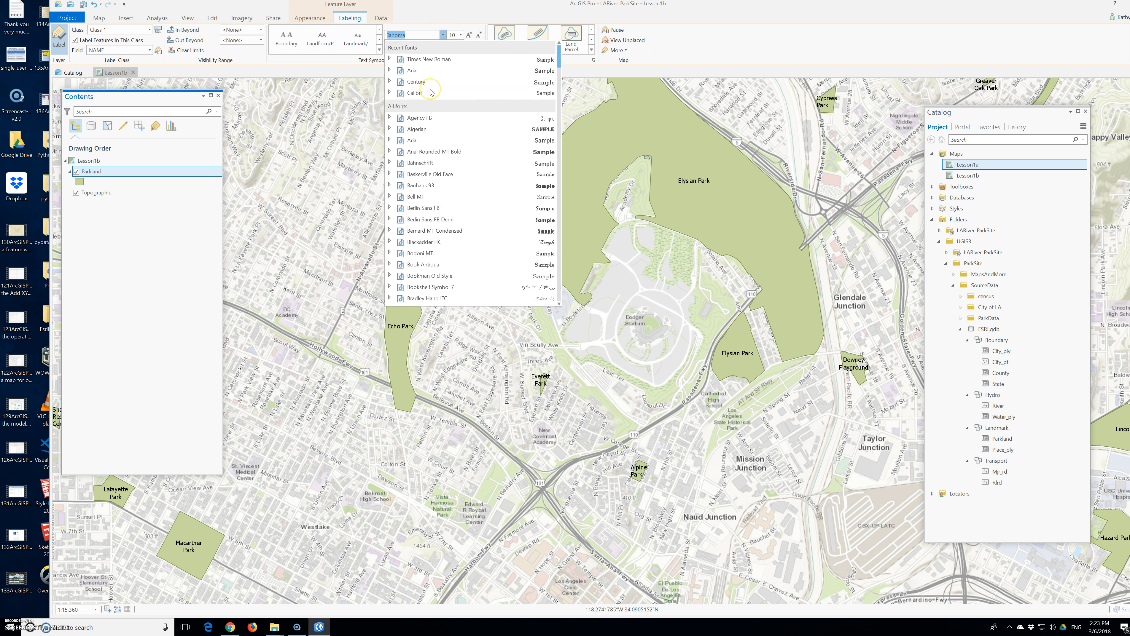
pyautogui.click(413, 70)
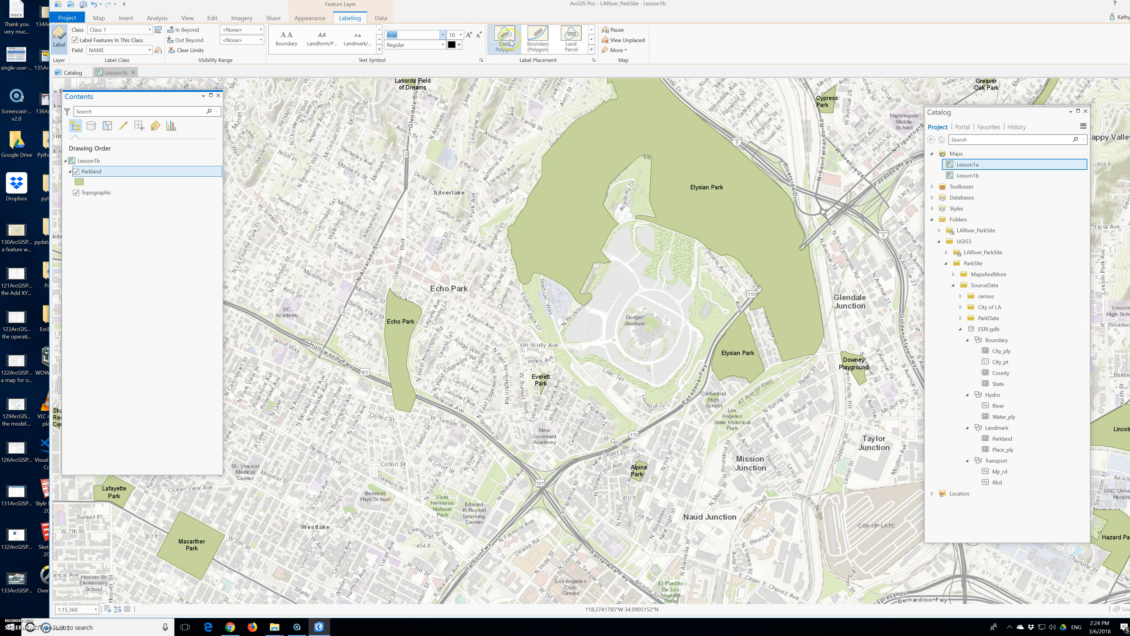
# Step: Change the Parkland label text color to a light green
pyautogui.click(458, 44)
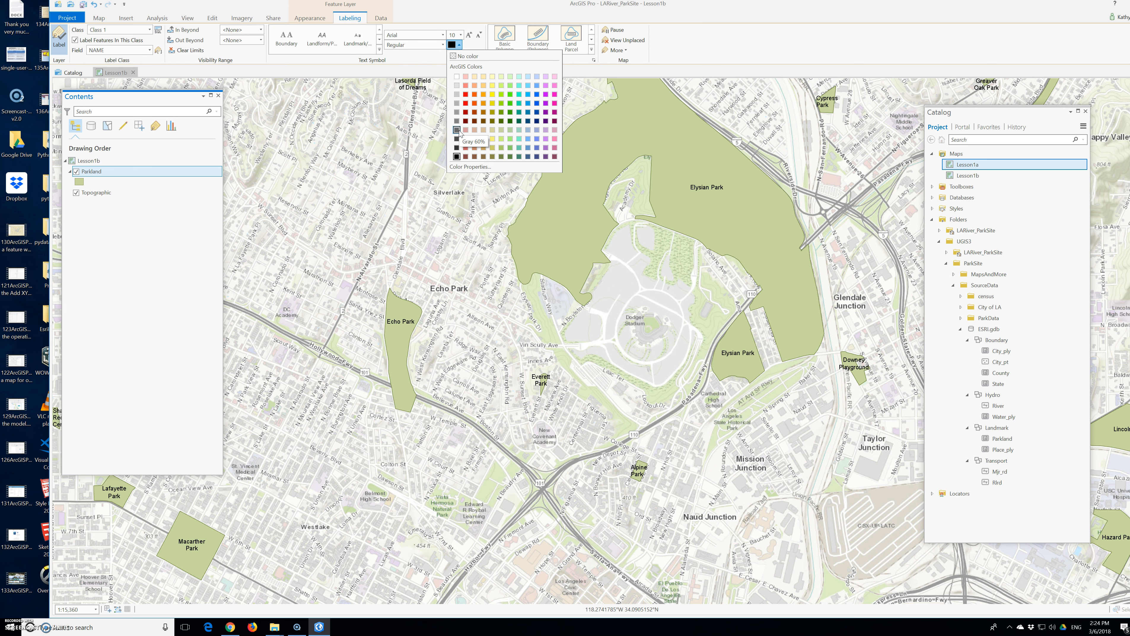
pyautogui.click(505, 107)
pyautogui.click(510, 86)
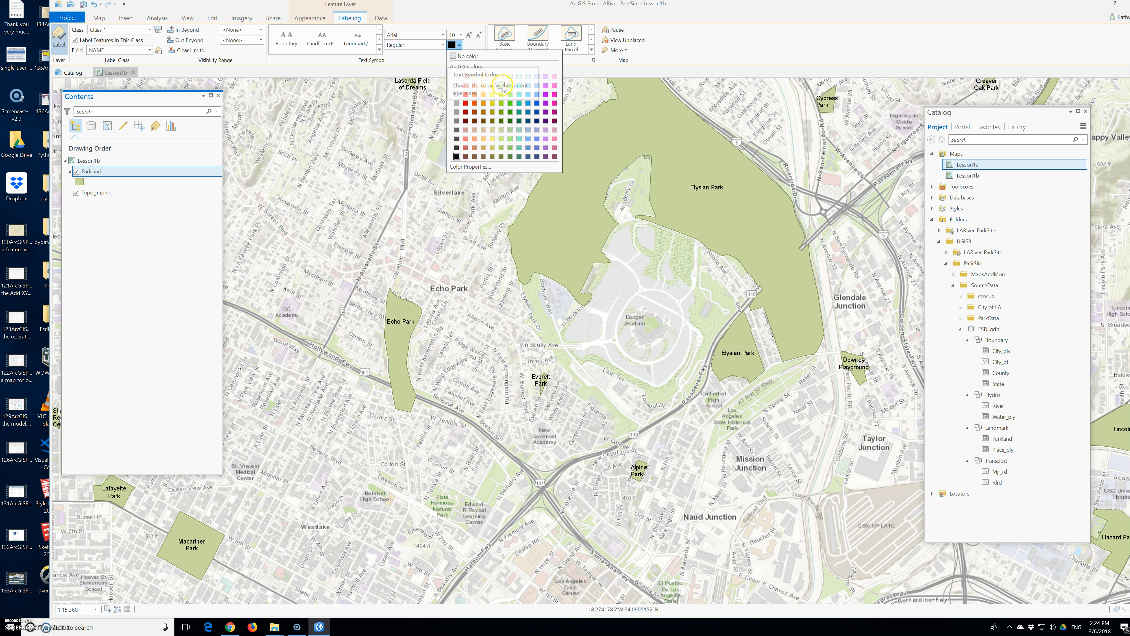
pyautogui.click(501, 85)
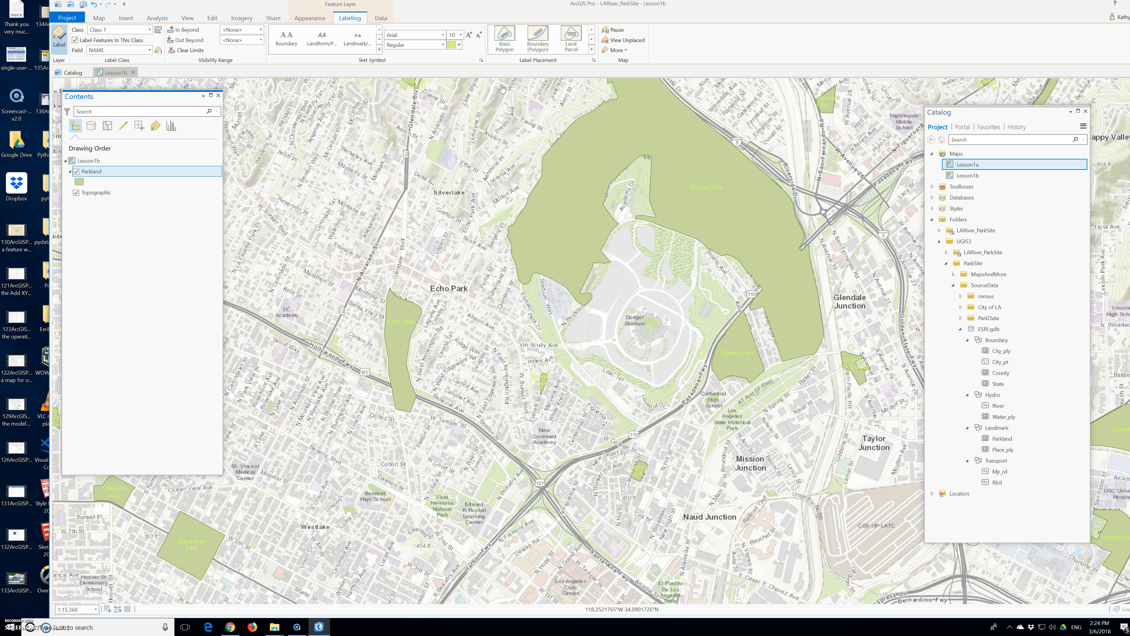
# Step: Examine the Parkland polygon symbol's properties, layers and stroke effects, then close the pane
pyautogui.click(99, 174)
pyautogui.rightClick(99, 173)
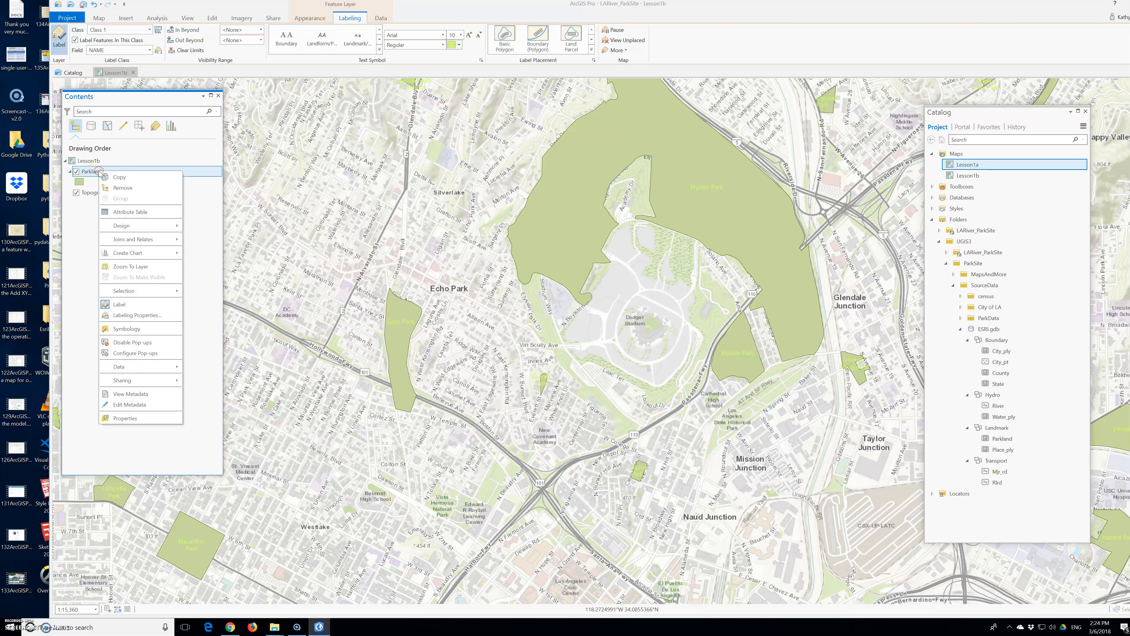
pyautogui.click(127, 330)
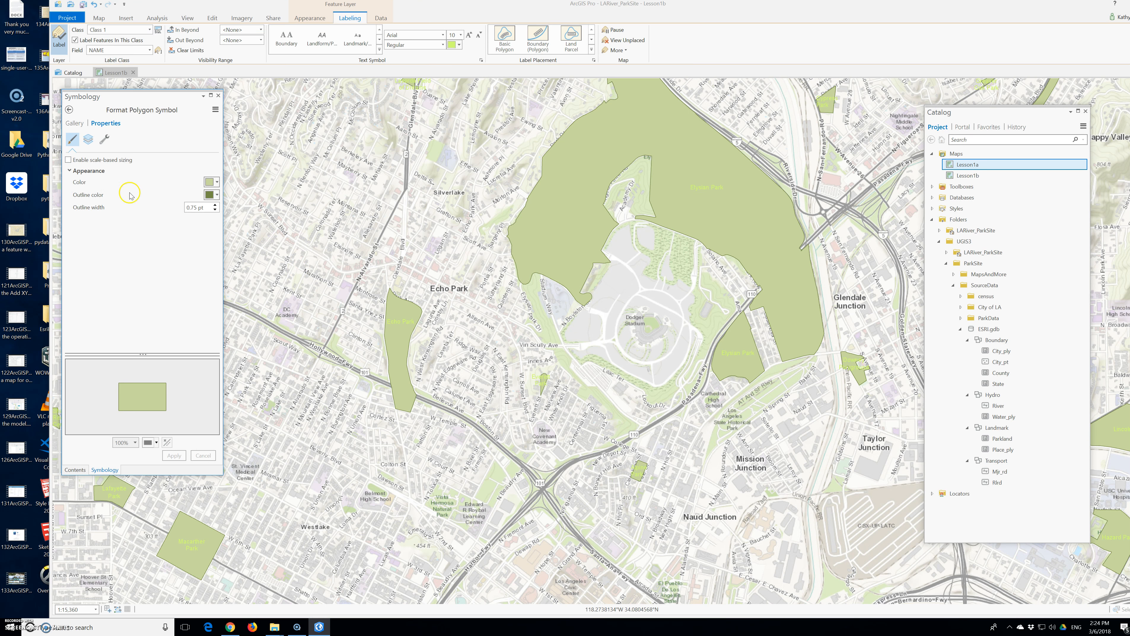
pyautogui.click(105, 142)
pyautogui.click(88, 139)
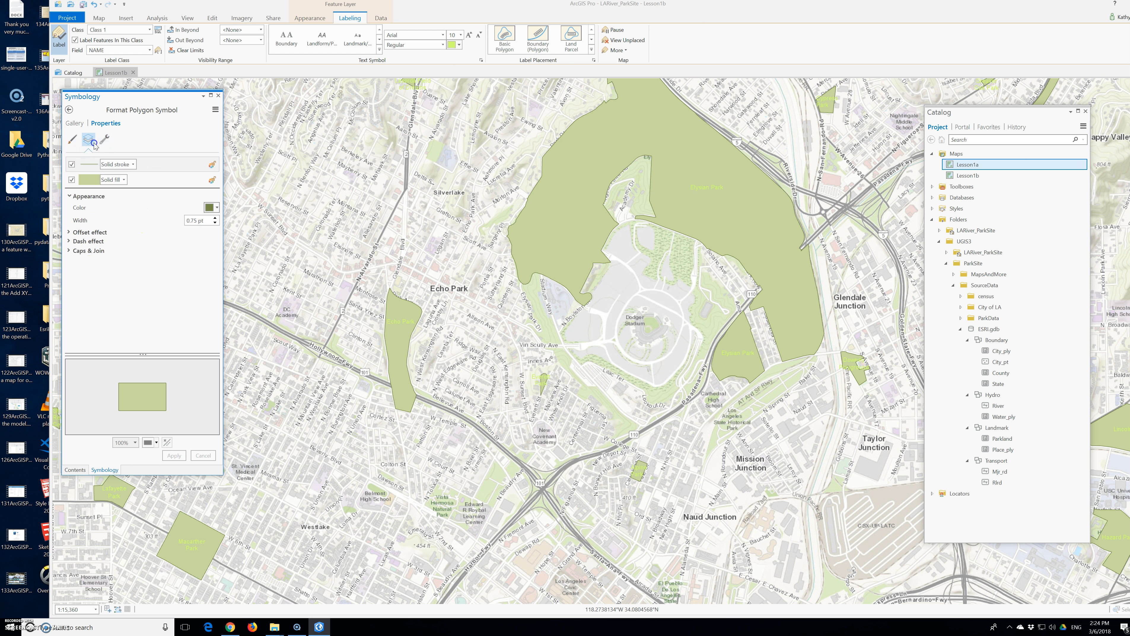
pyautogui.click(102, 242)
pyautogui.click(90, 232)
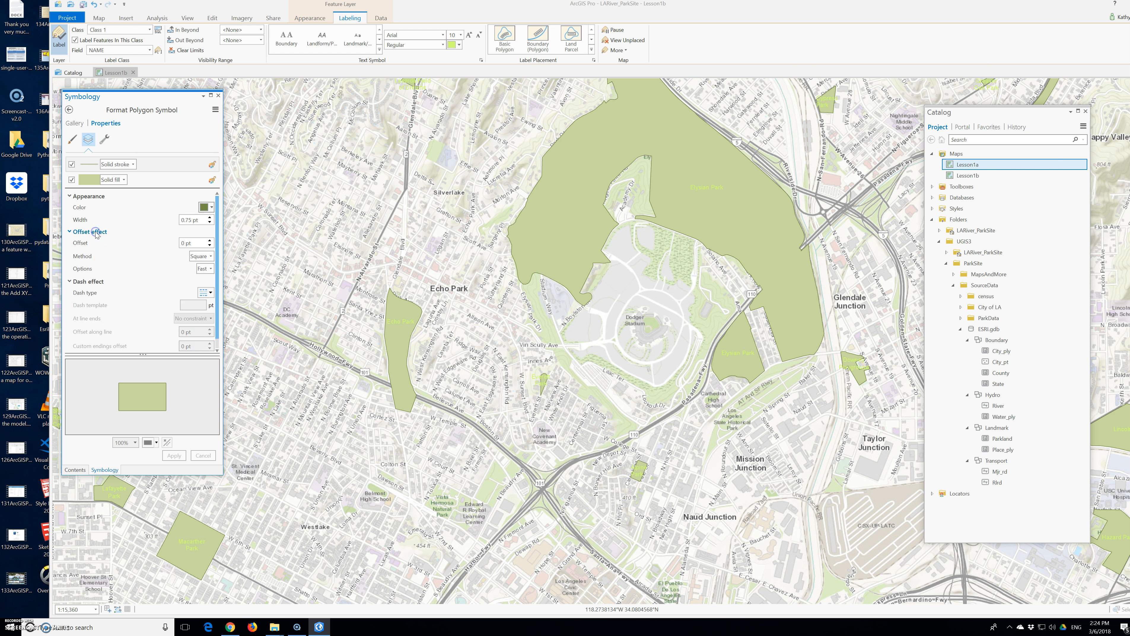
pyautogui.scroll(-1, 117, 276)
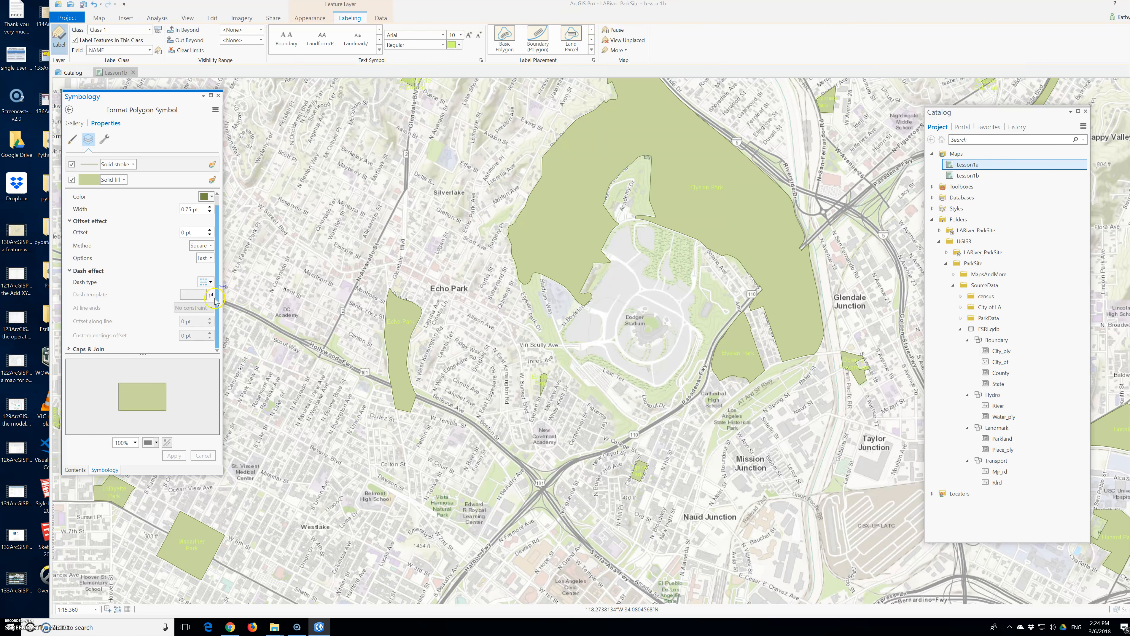
pyautogui.click(104, 139)
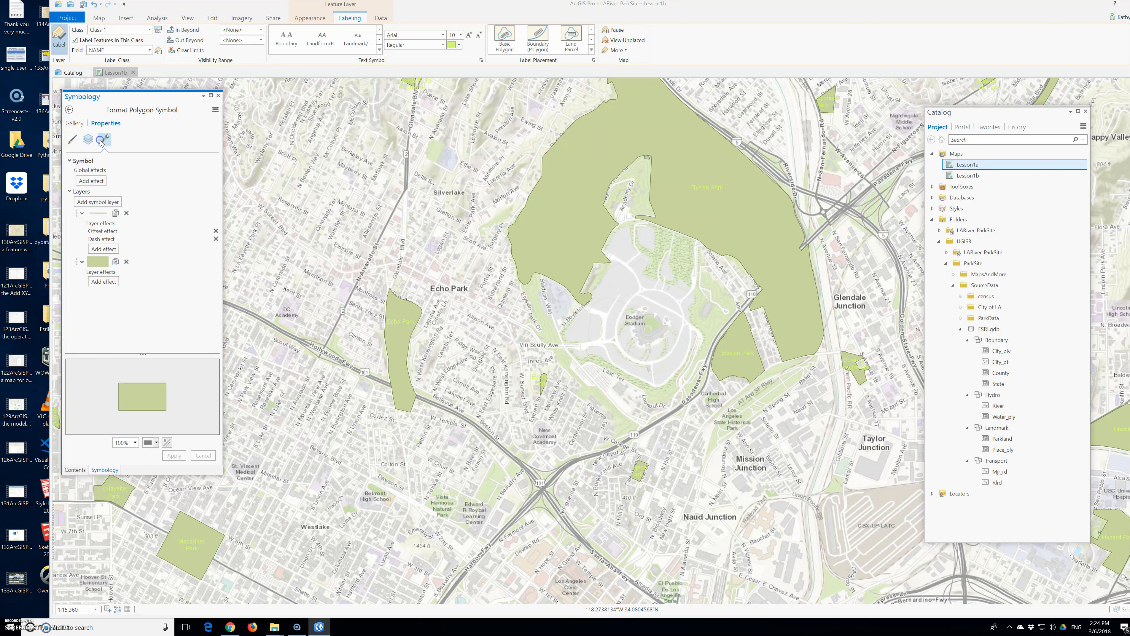
pyautogui.click(87, 142)
pyautogui.click(72, 140)
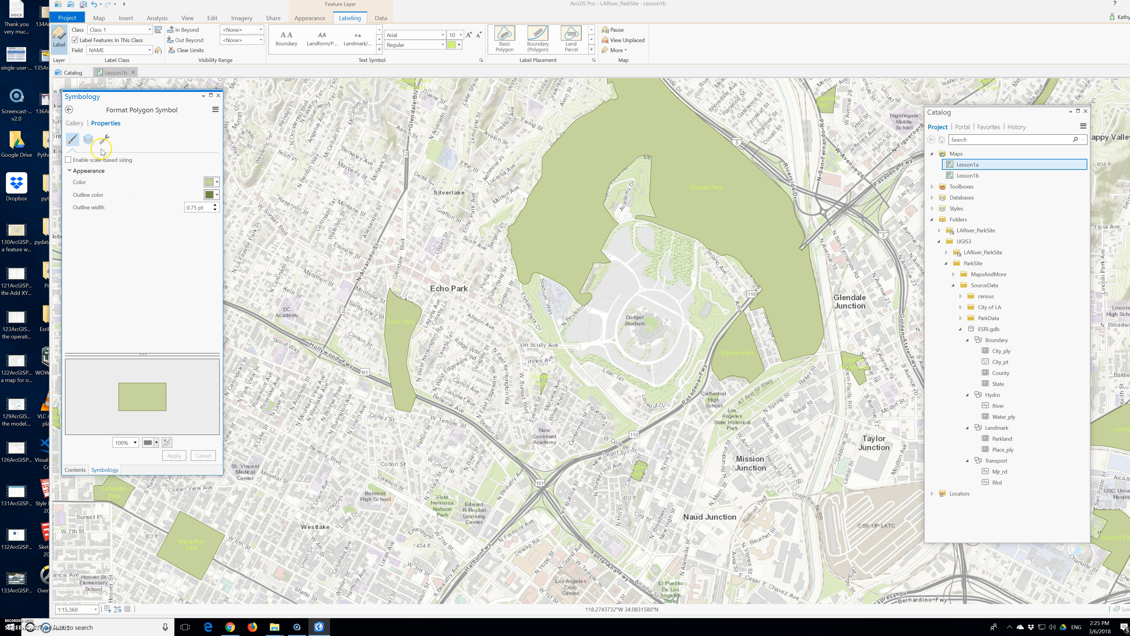
pyautogui.click(88, 139)
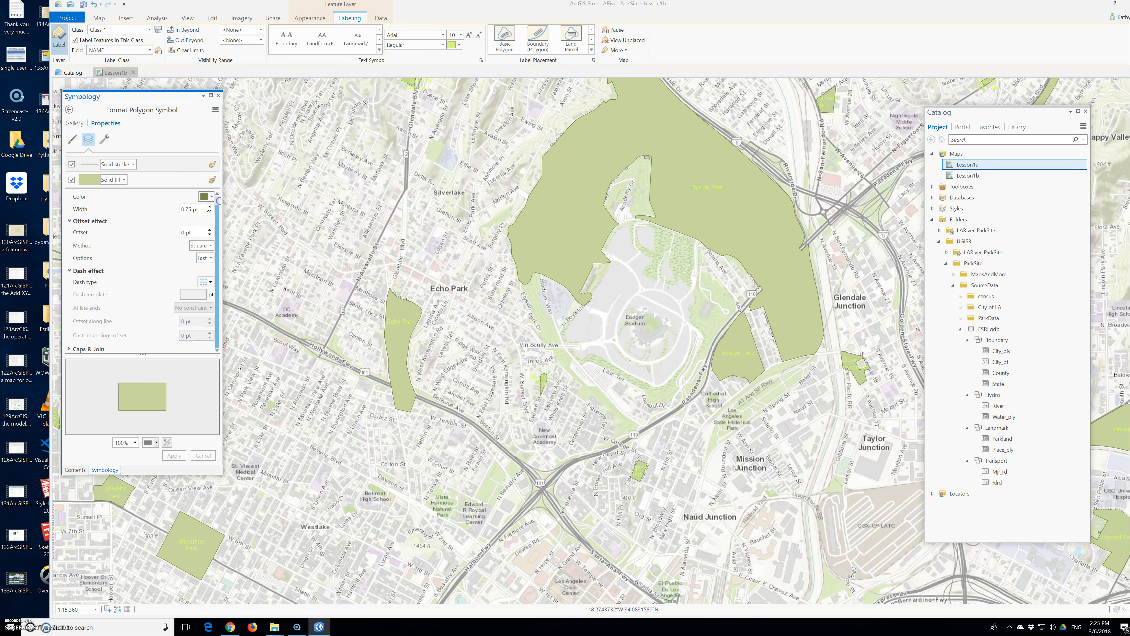
pyautogui.click(69, 110)
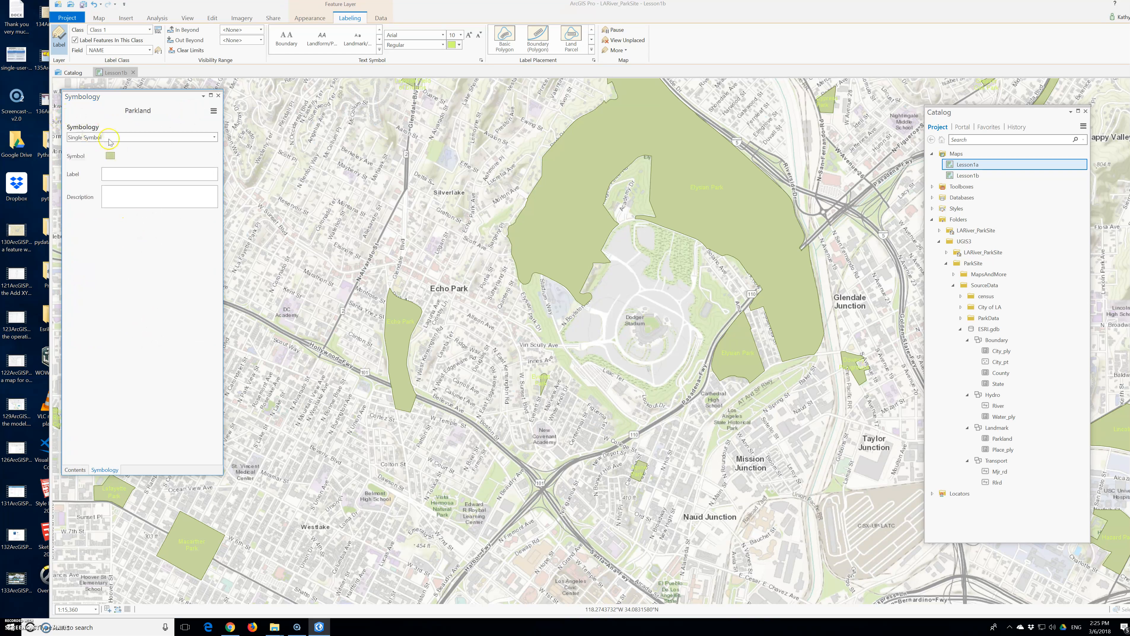
pyautogui.click(218, 95)
# Step: Add a white halo to the Parkland labels in the label class properties and apply it
pyautogui.rightClick(93, 173)
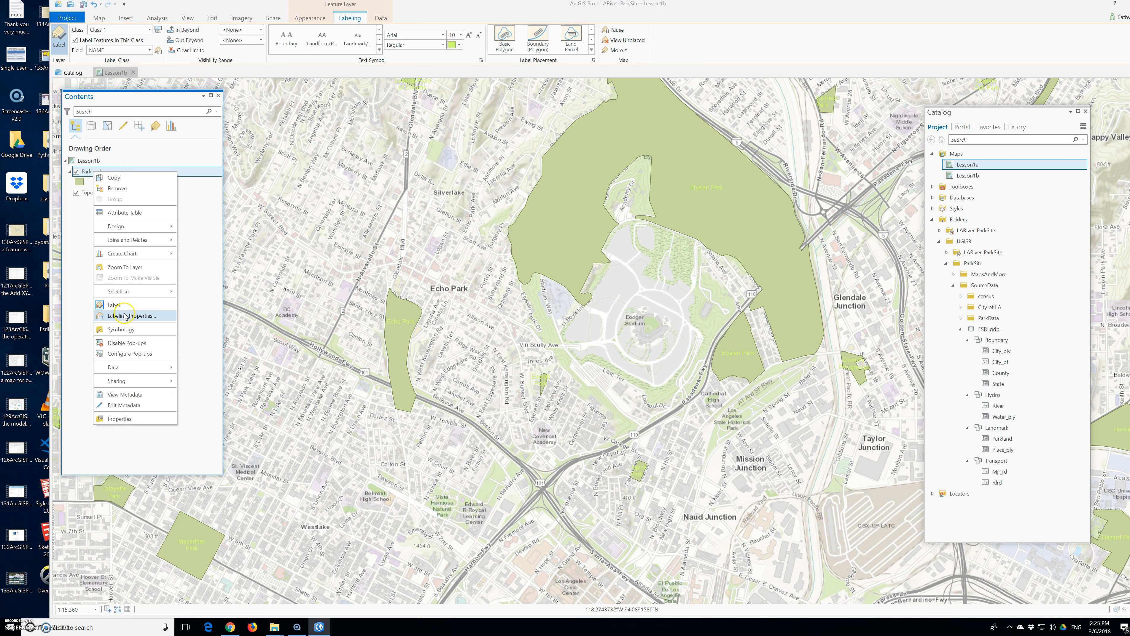
pyautogui.click(127, 316)
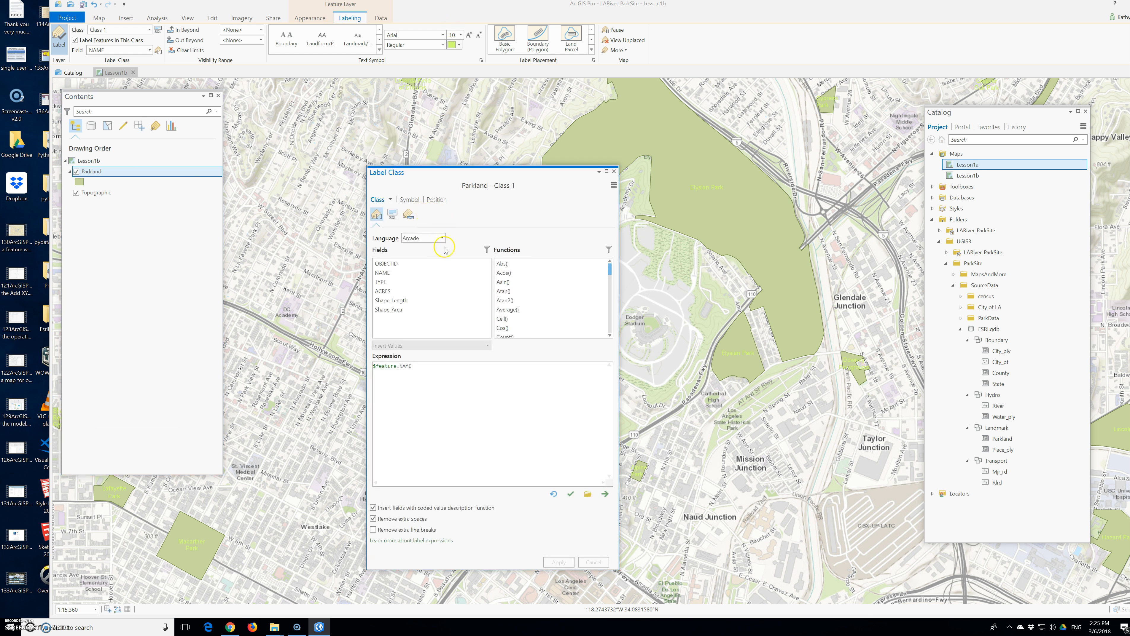
pyautogui.click(393, 216)
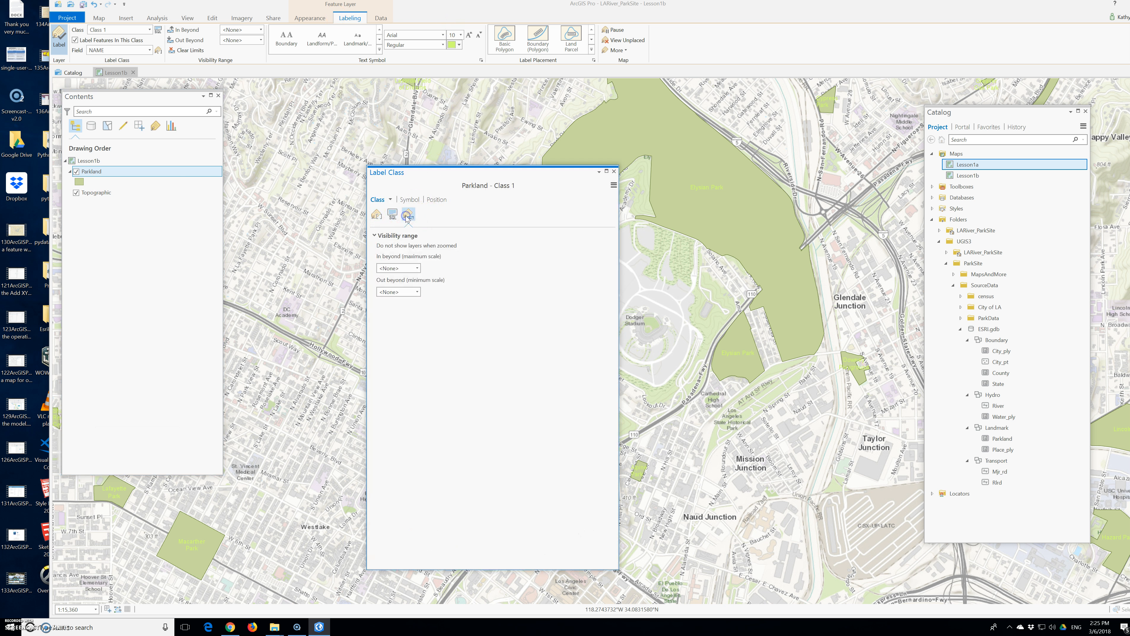
pyautogui.click(414, 201)
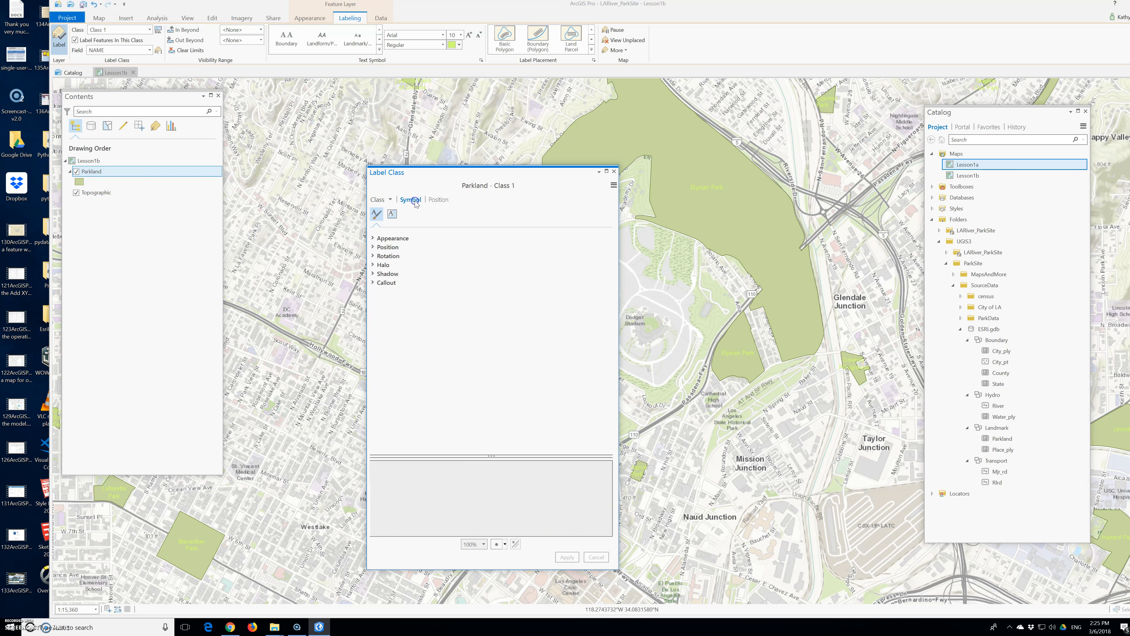
pyautogui.click(383, 265)
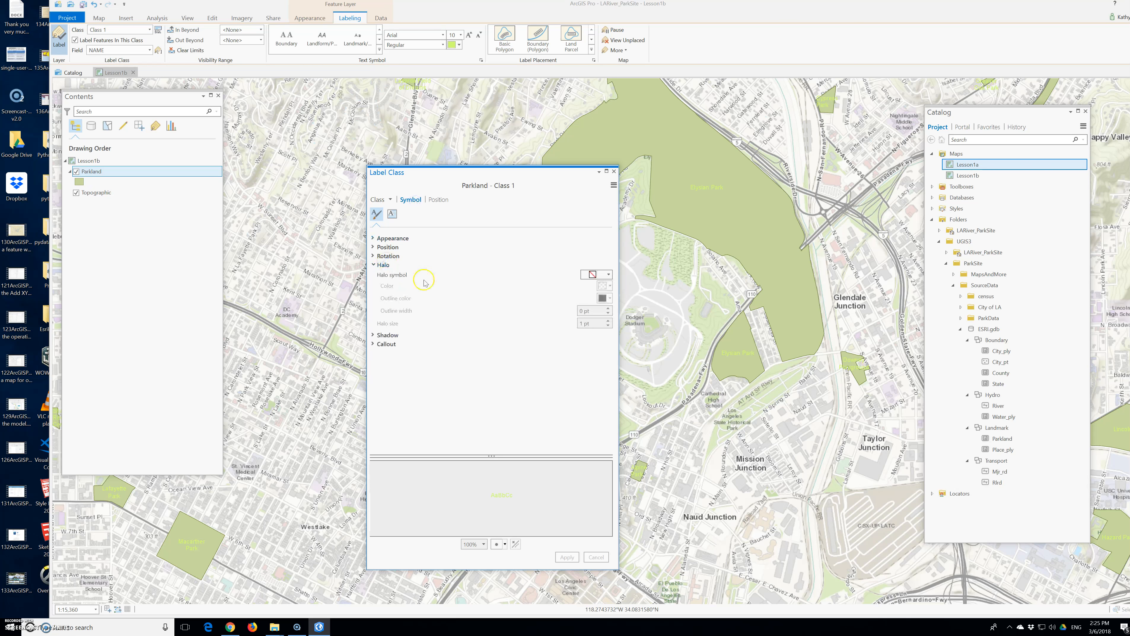
pyautogui.click(608, 275)
pyautogui.click(590, 335)
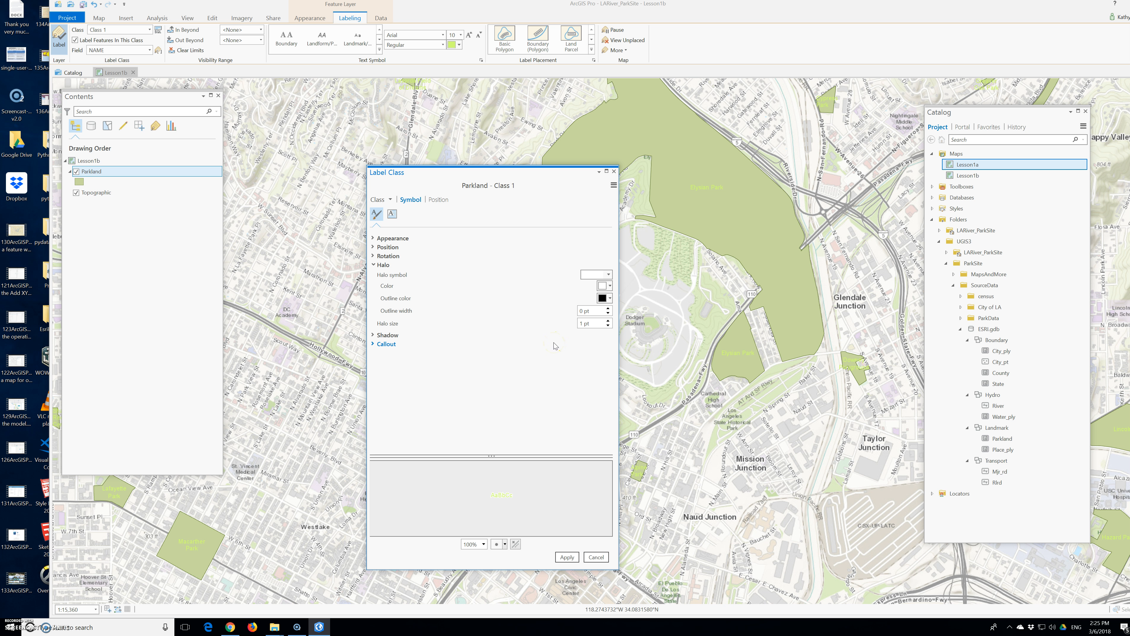
pyautogui.click(567, 558)
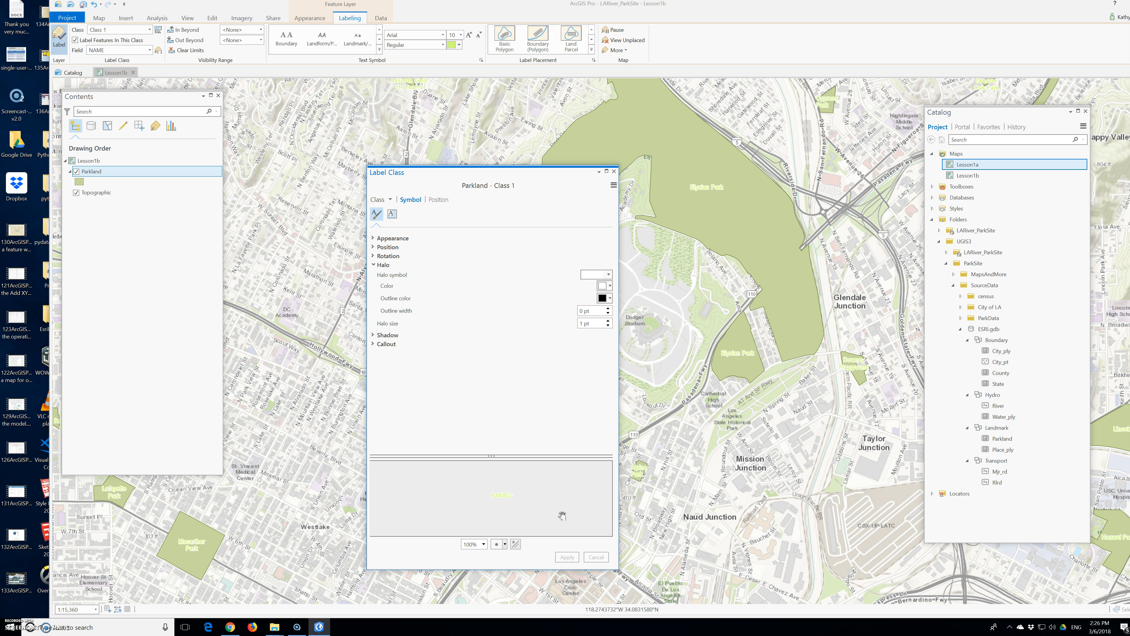
# Step: Search the halo's polygon symbol gallery for a moss green symbol, then close the gallery
pyautogui.click(608, 275)
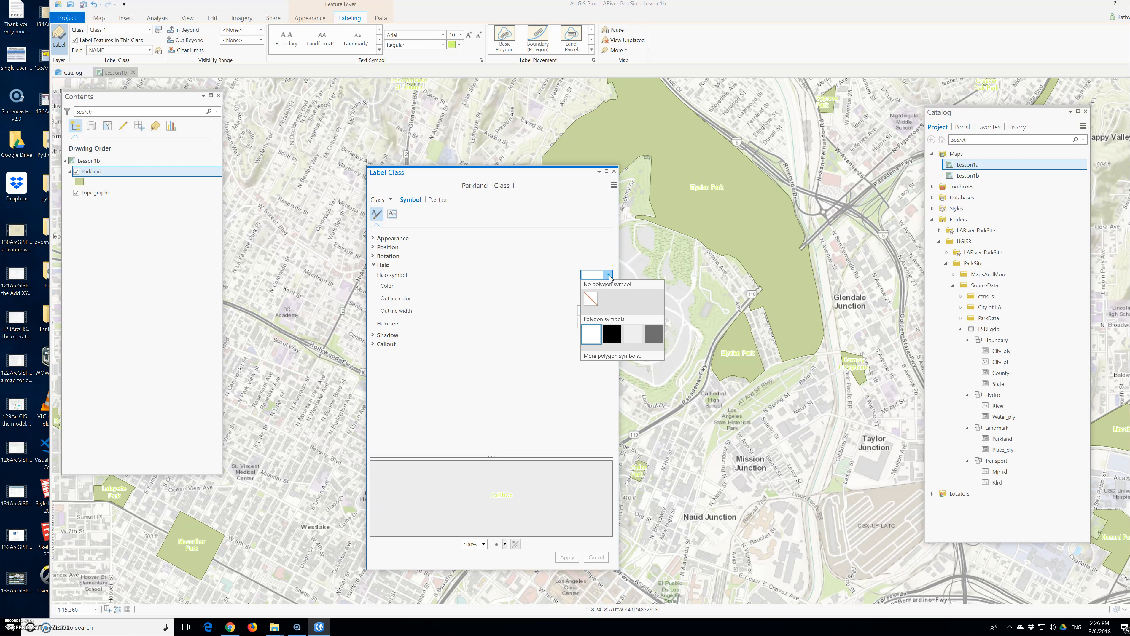
pyautogui.click(610, 355)
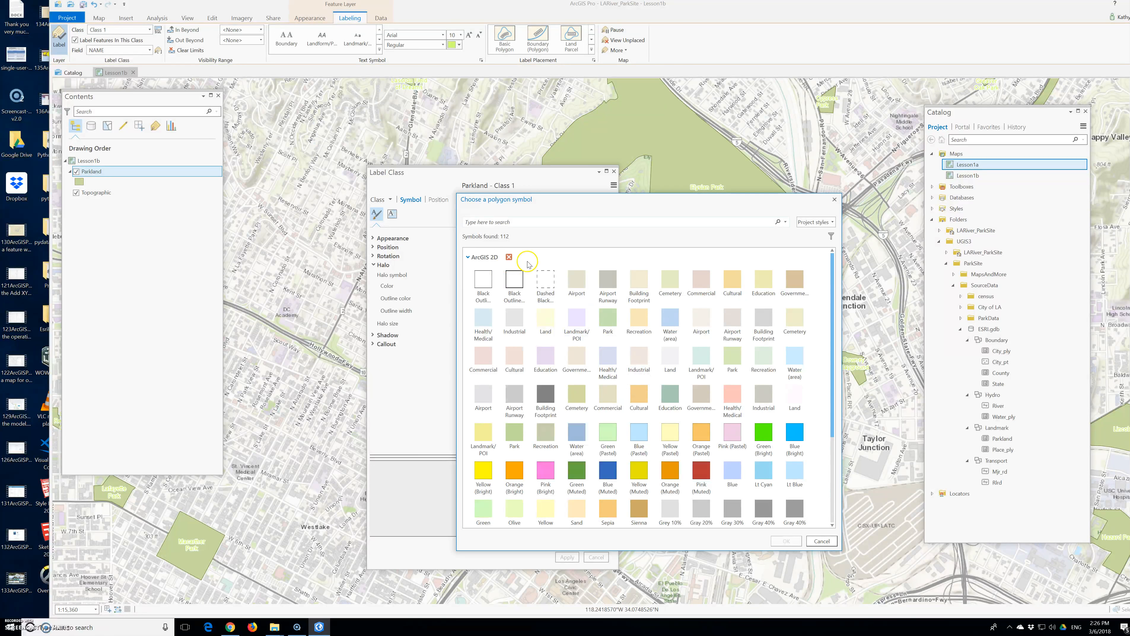
pyautogui.click(786, 222)
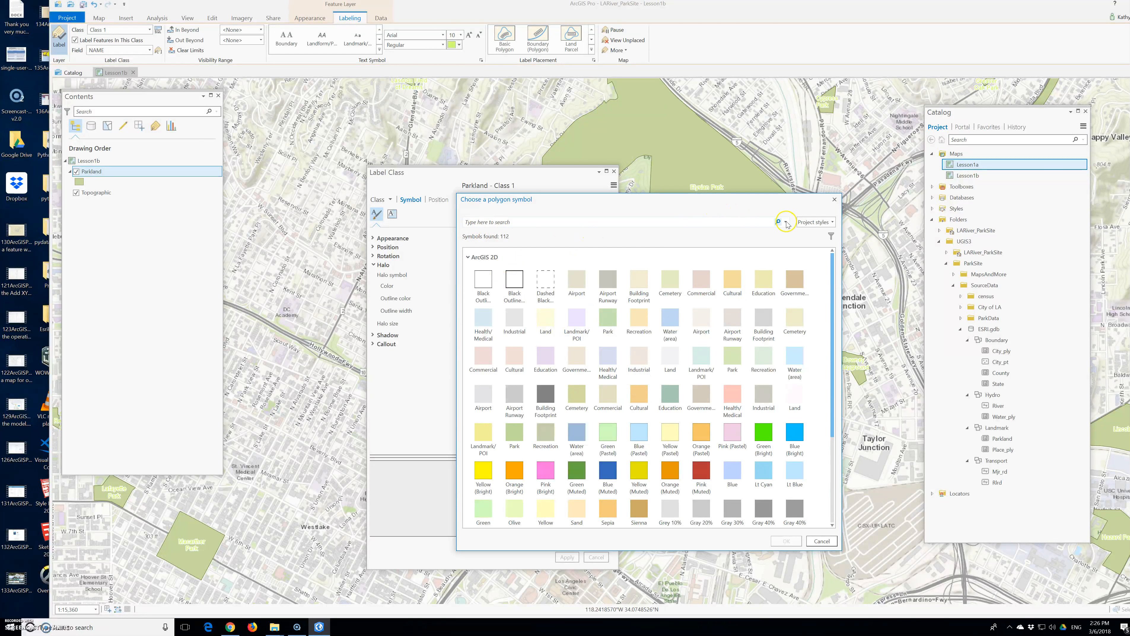
pyautogui.click(530, 225)
pyautogui.write('mo')
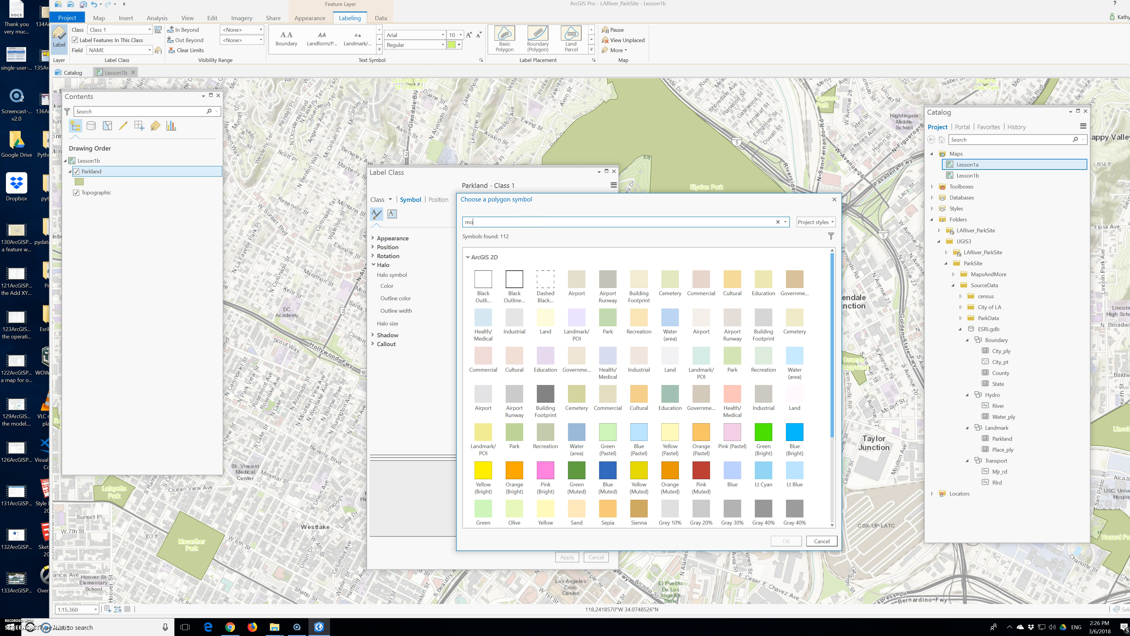
pyautogui.write('ss green')
pyautogui.click(839, 204)
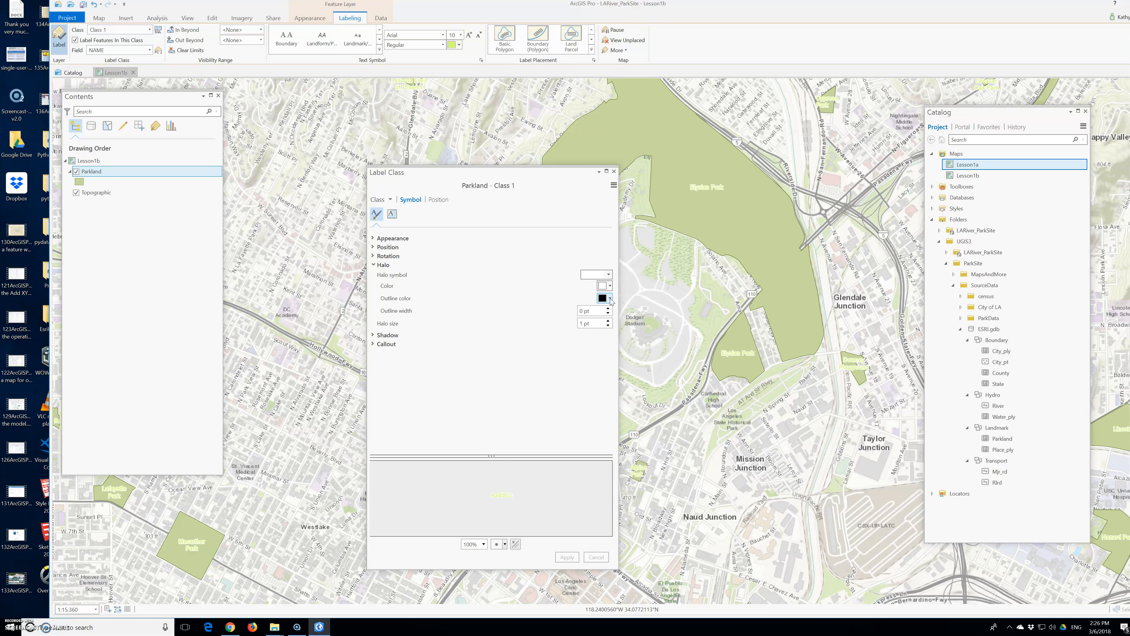
# Step: Browse the polygon symbol gallery and search all styles for moss green, then close it
pyautogui.click(609, 278)
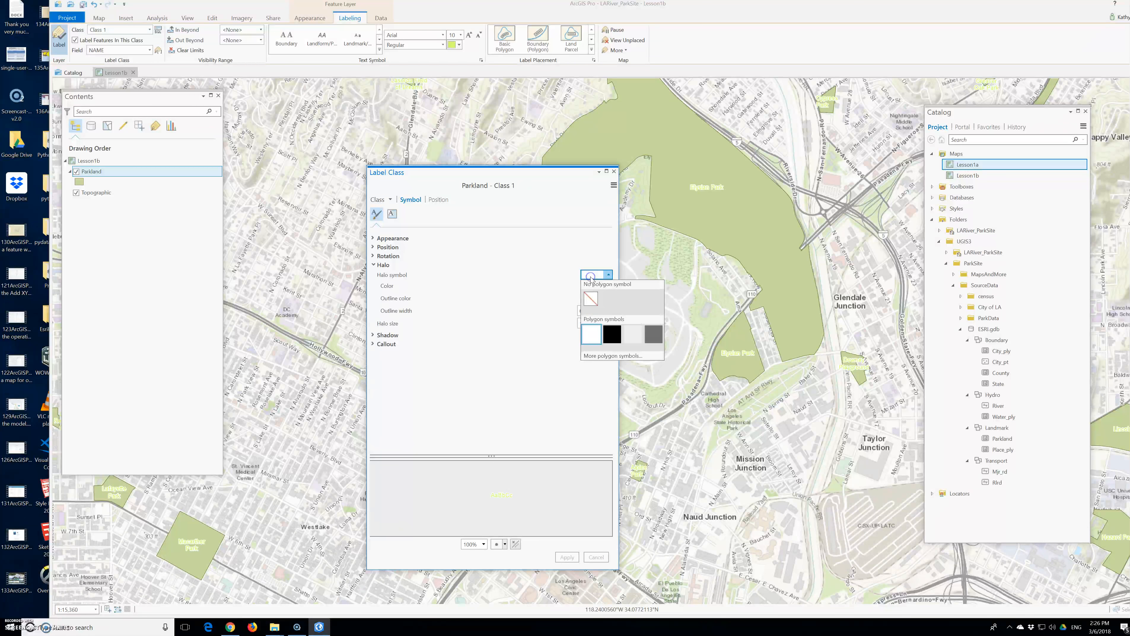
pyautogui.click(609, 355)
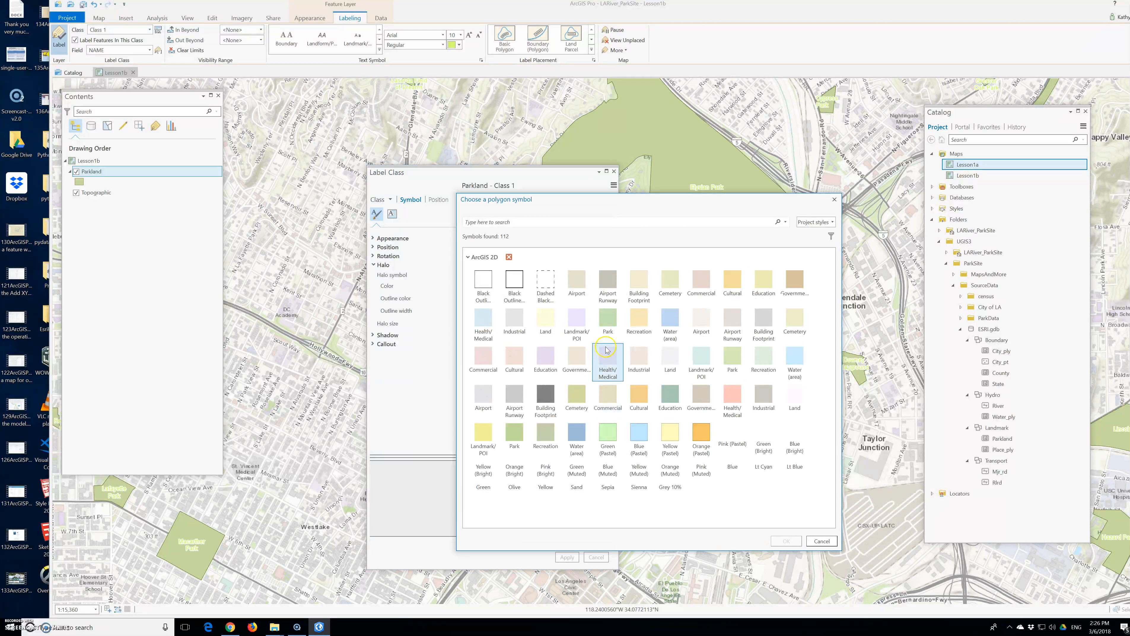
pyautogui.scroll(-1, 609, 344)
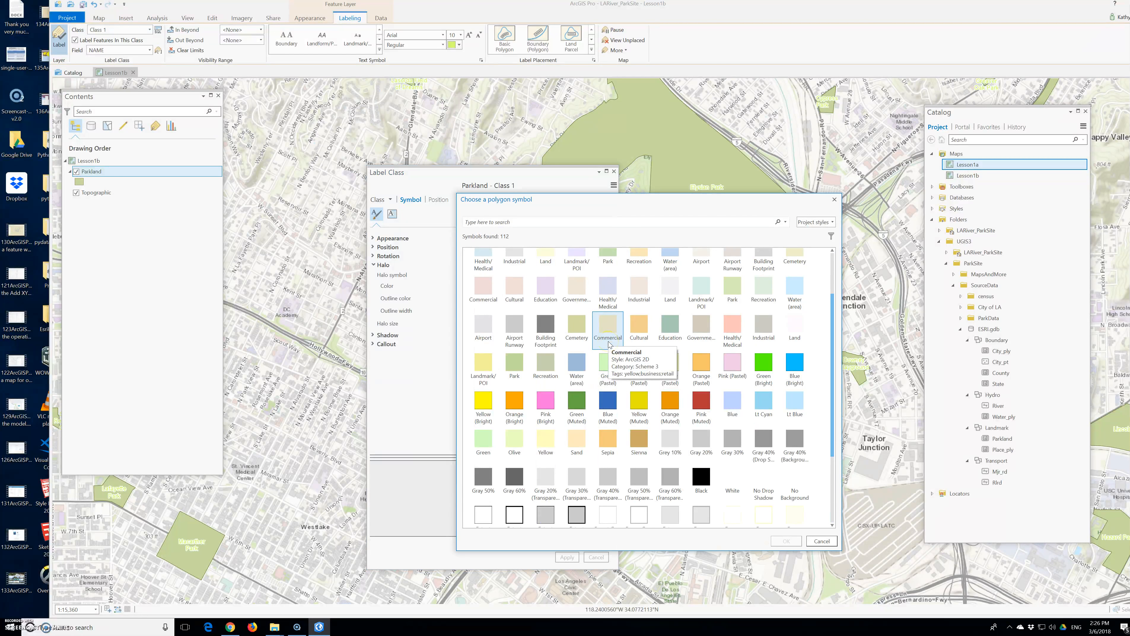
pyautogui.scroll(-5, 609, 345)
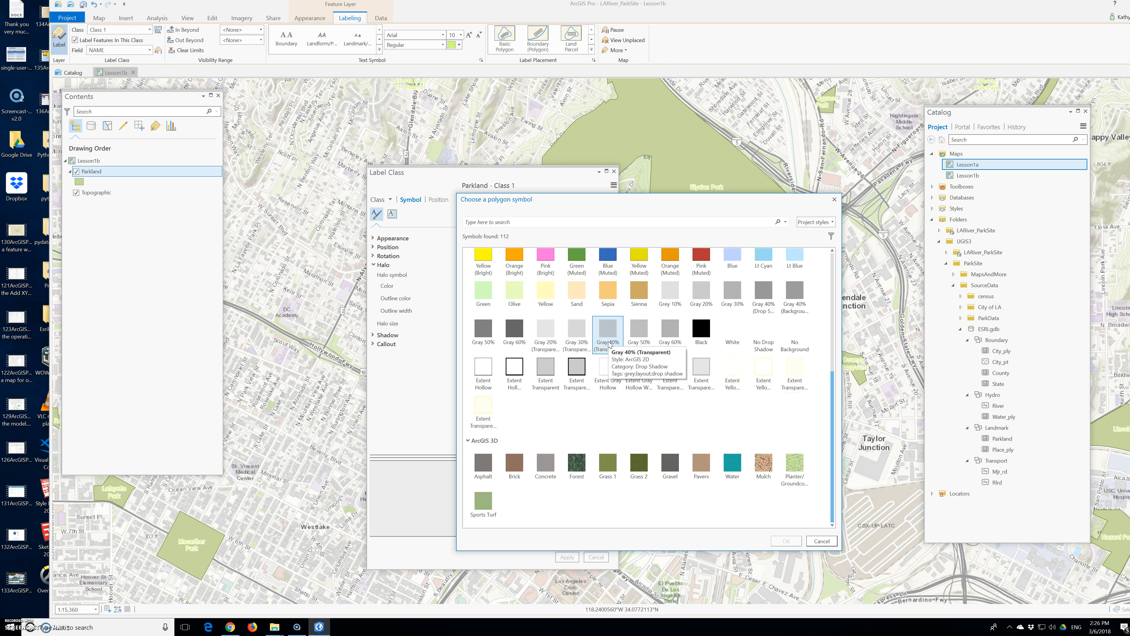
pyautogui.scroll(8, 610, 344)
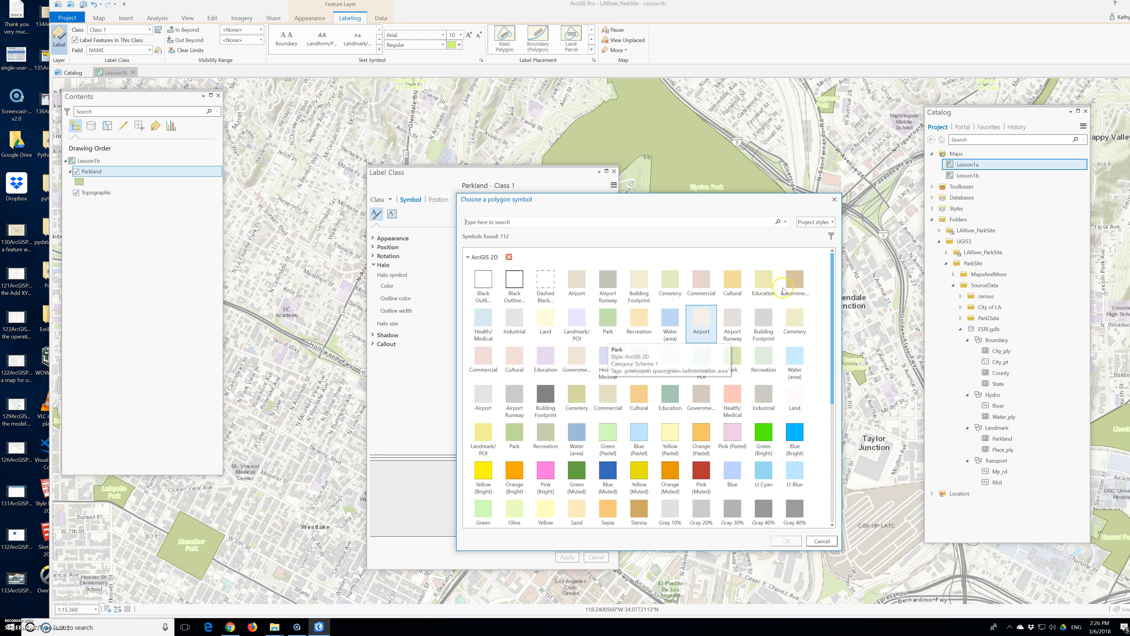
pyautogui.click(814, 222)
pyautogui.click(813, 238)
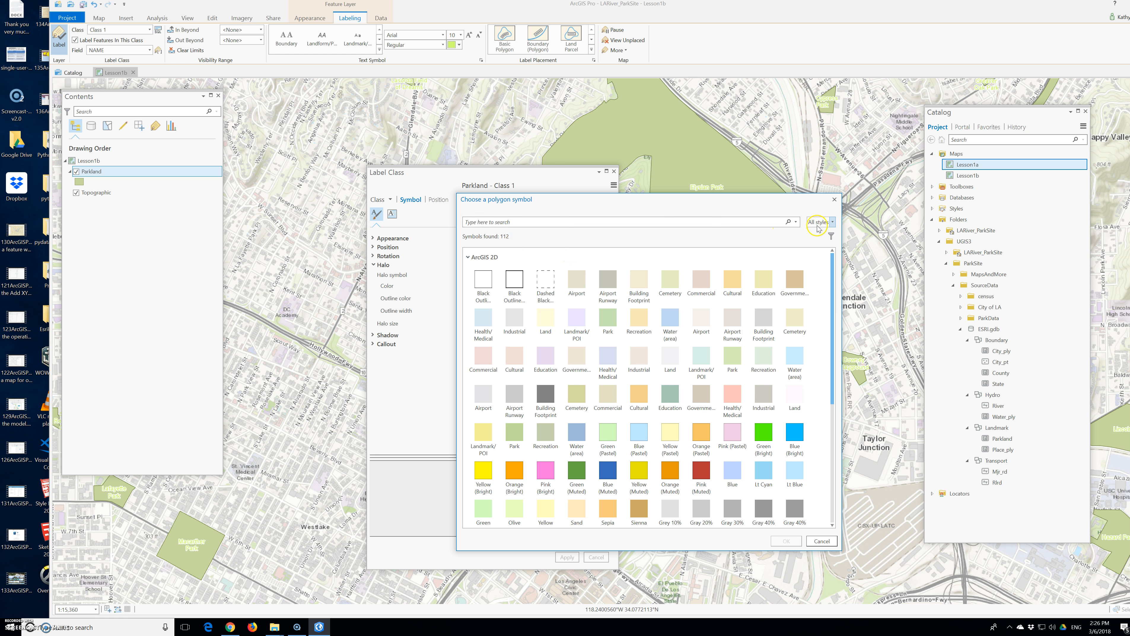
pyautogui.click(548, 222)
pyautogui.write('moss green')
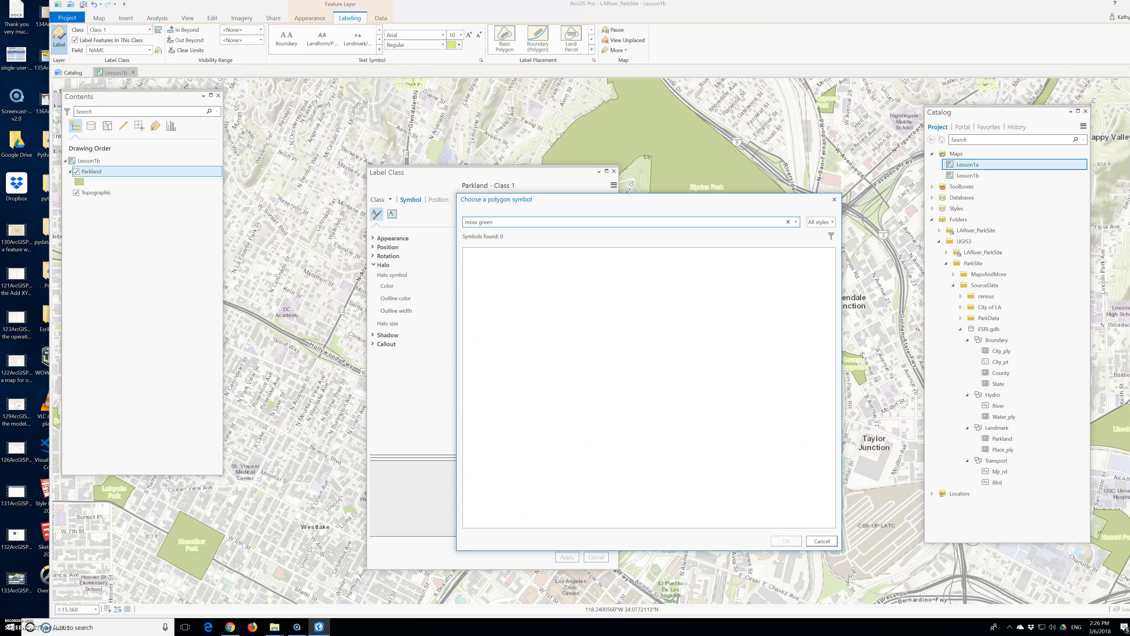
pyautogui.click(834, 200)
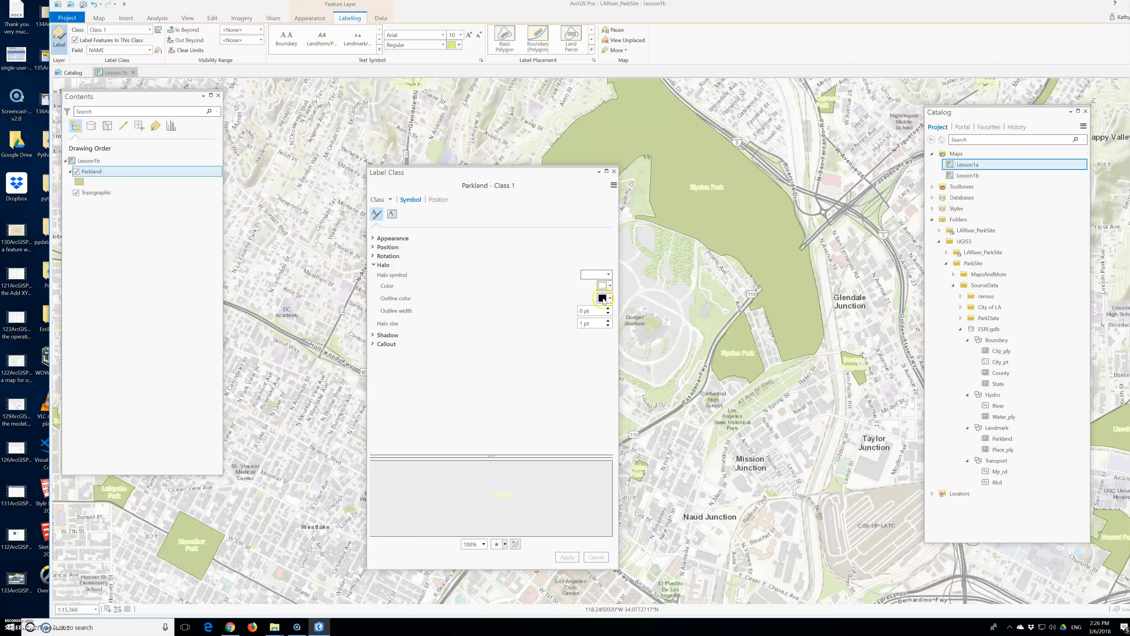
# Step: Set the Parkland label halo color to Moss Green and apply the change
pyautogui.click(592, 275)
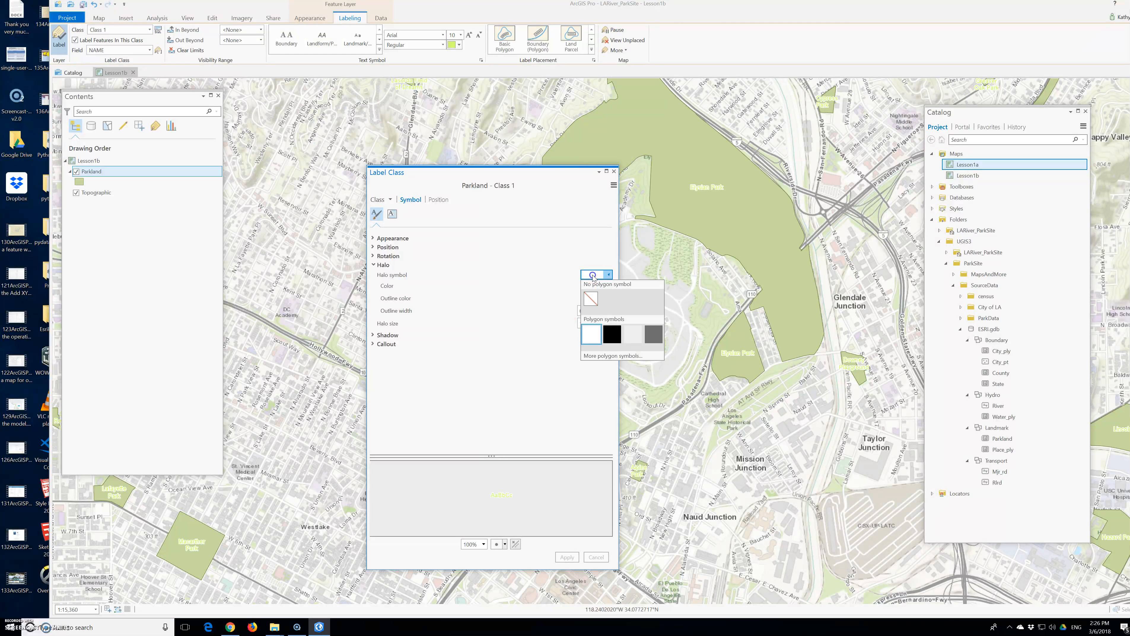
pyautogui.click(592, 275)
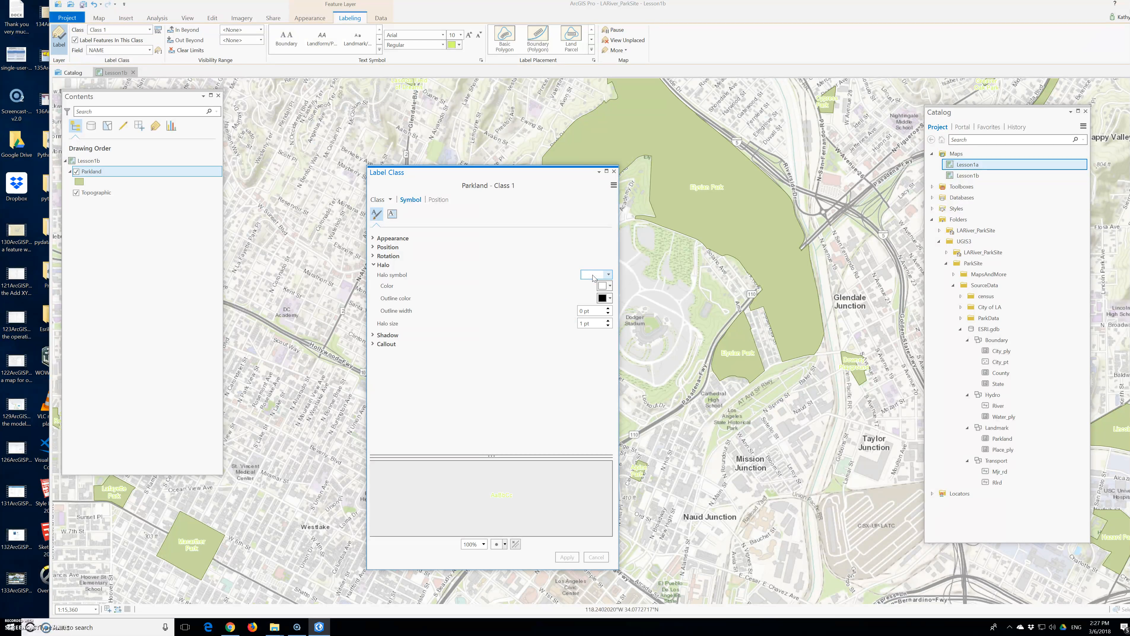
pyautogui.click(593, 275)
pyautogui.click(597, 274)
pyautogui.click(600, 287)
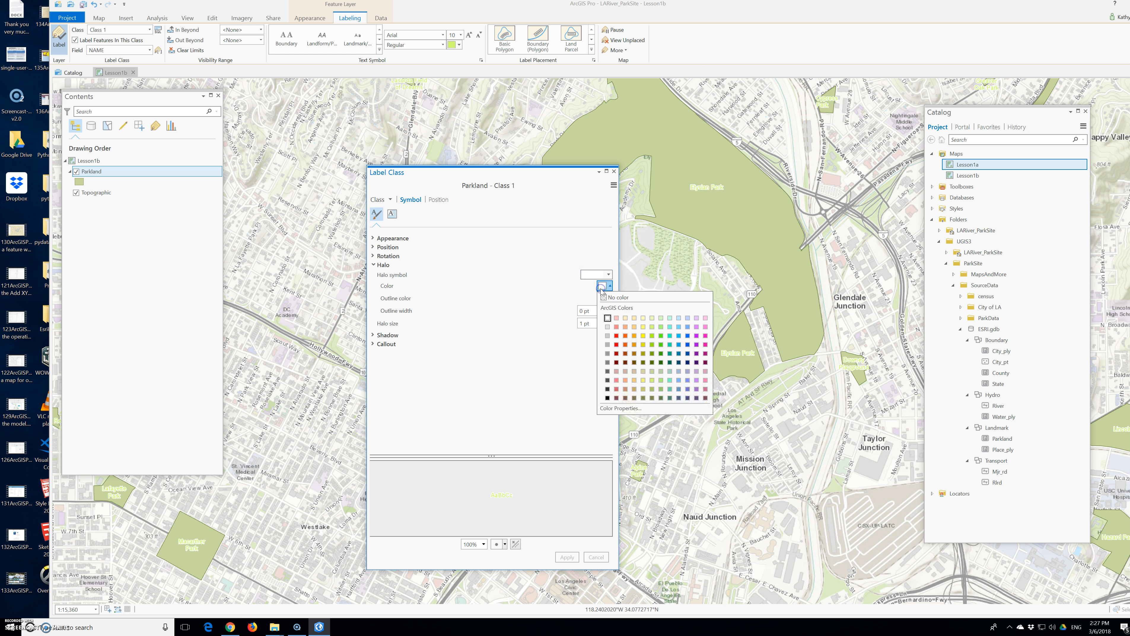
pyautogui.click(652, 398)
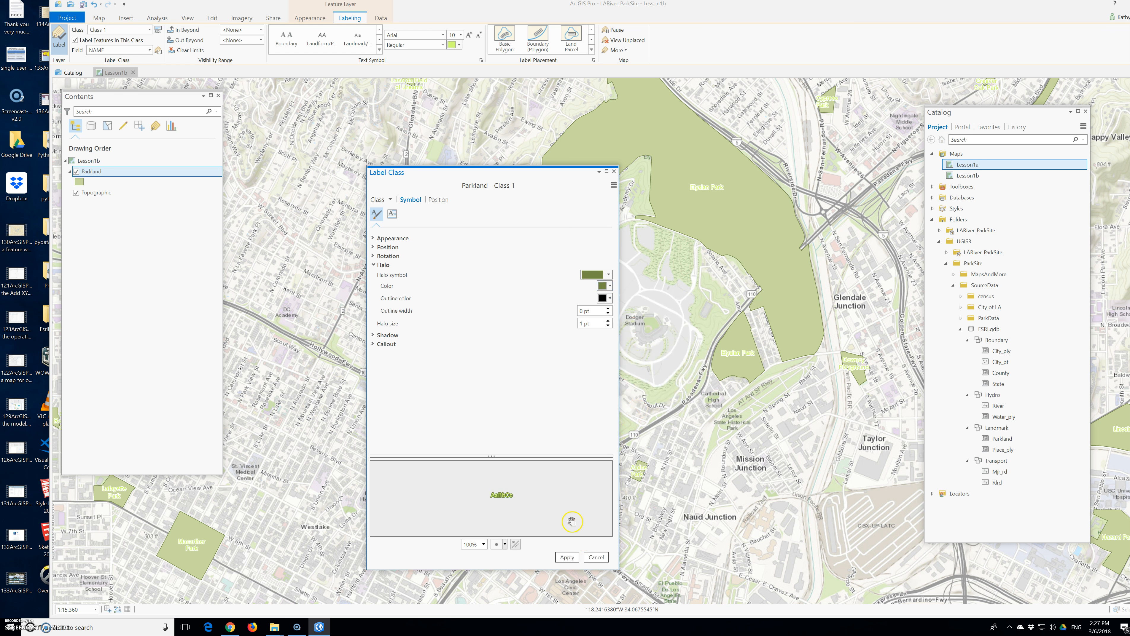
pyautogui.click(567, 558)
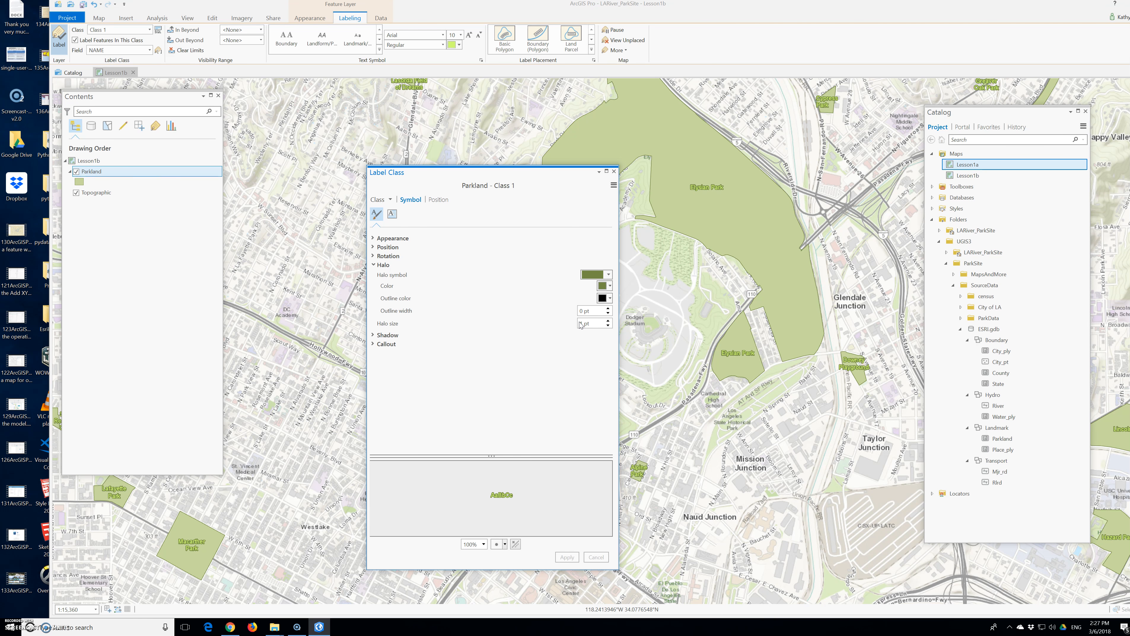
# Step: Close the Label Class pane for the Parkland layer
pyautogui.click(580, 324)
pyautogui.click(90, 176)
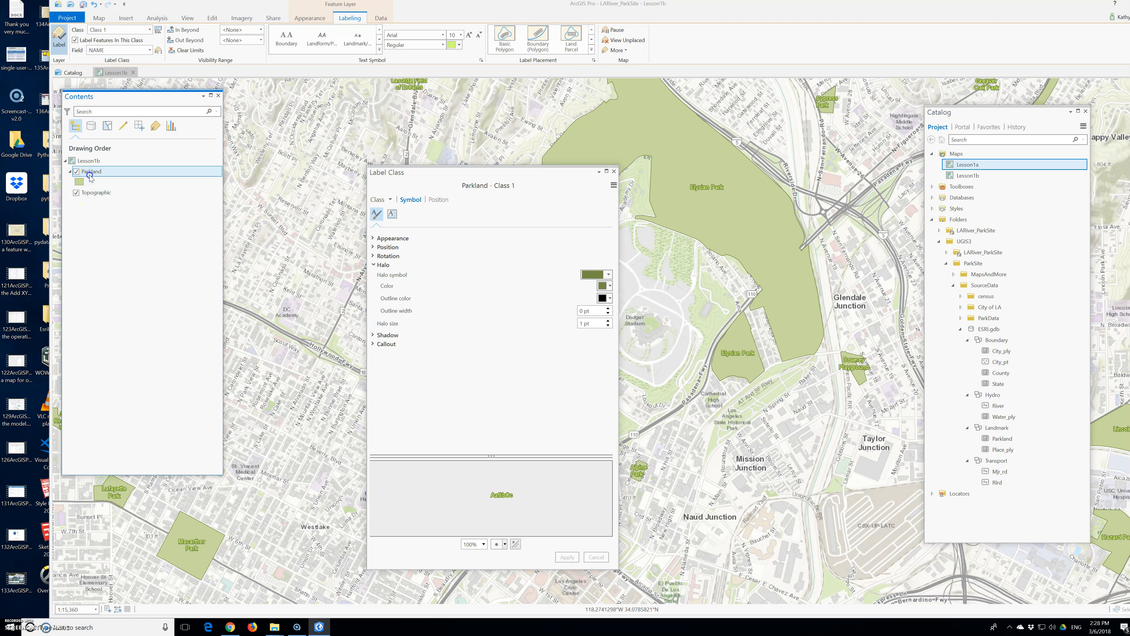
pyautogui.click(613, 172)
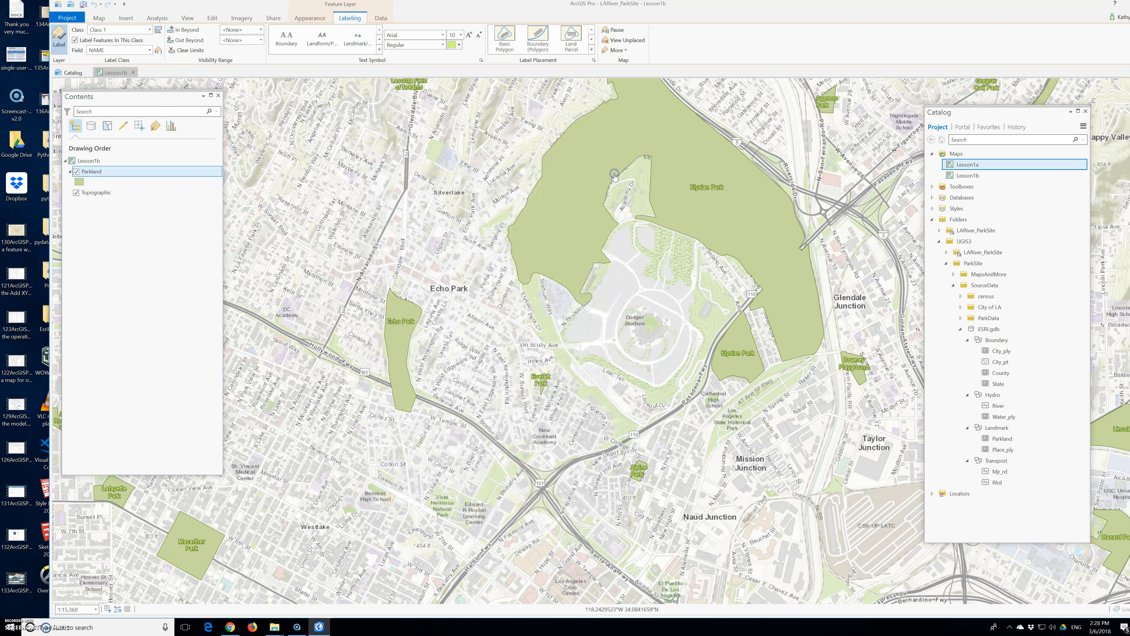
pyautogui.click(606, 186)
# Step: Set the Parkland labels' out-beyond visibility scale to 1:40,000
pyautogui.click(158, 51)
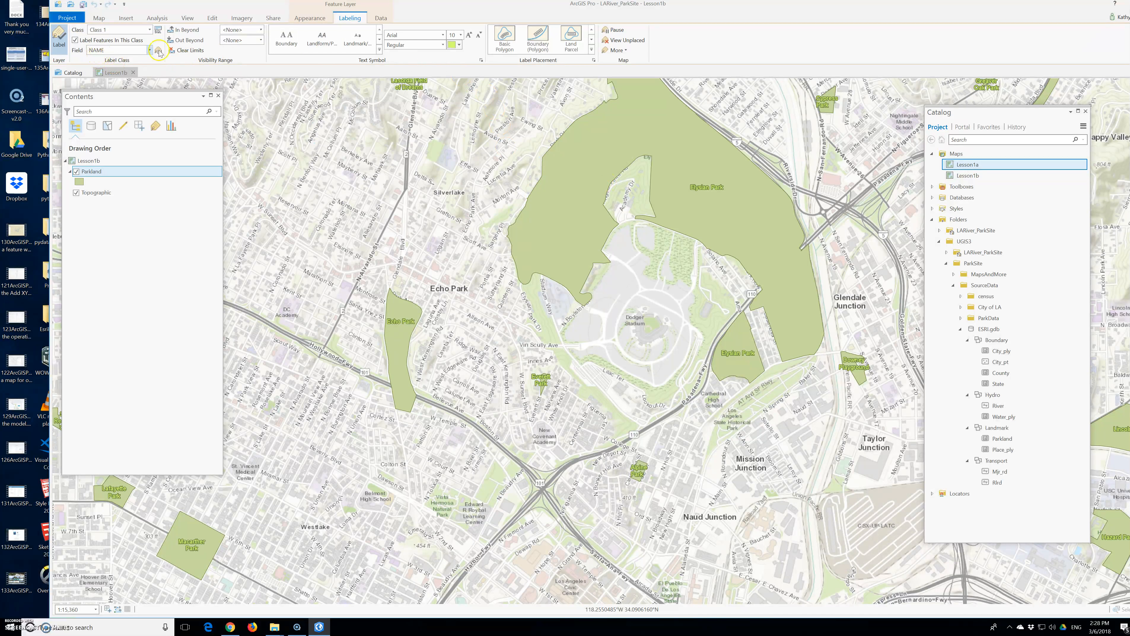
pyautogui.click(250, 40)
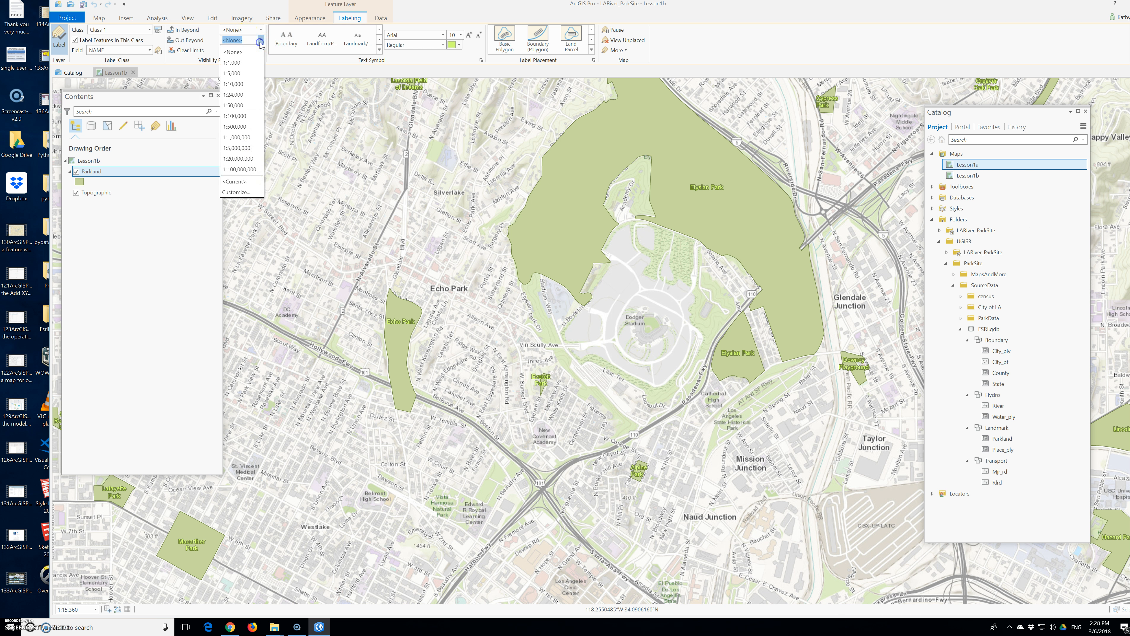
pyautogui.moveTo(232, 106); pyautogui.dragTo(253, 122)
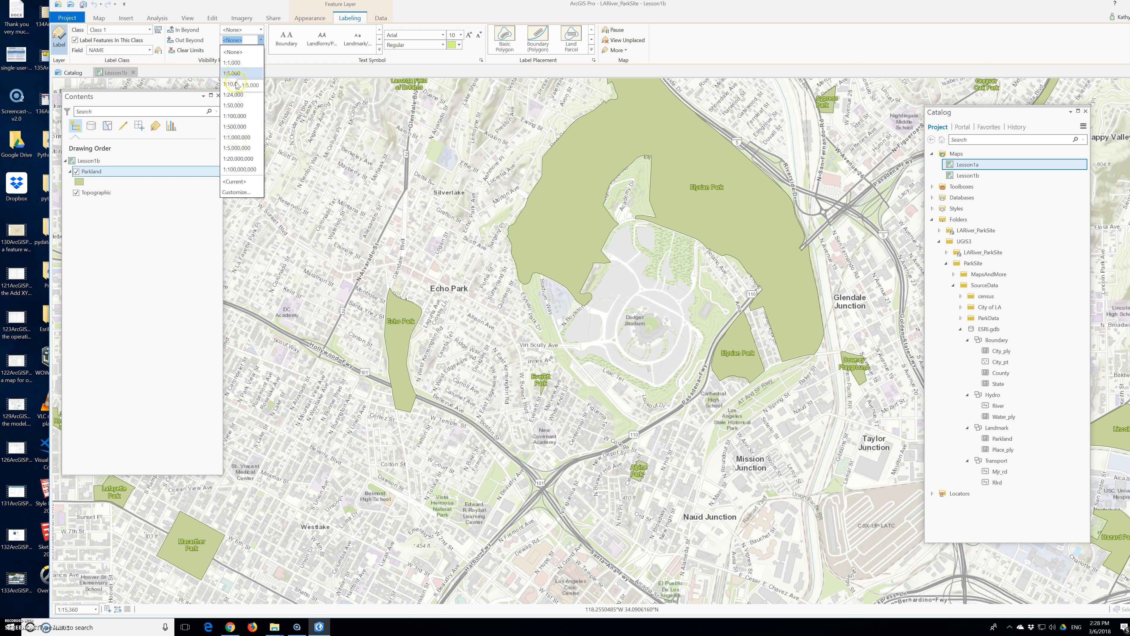
pyautogui.click(240, 107)
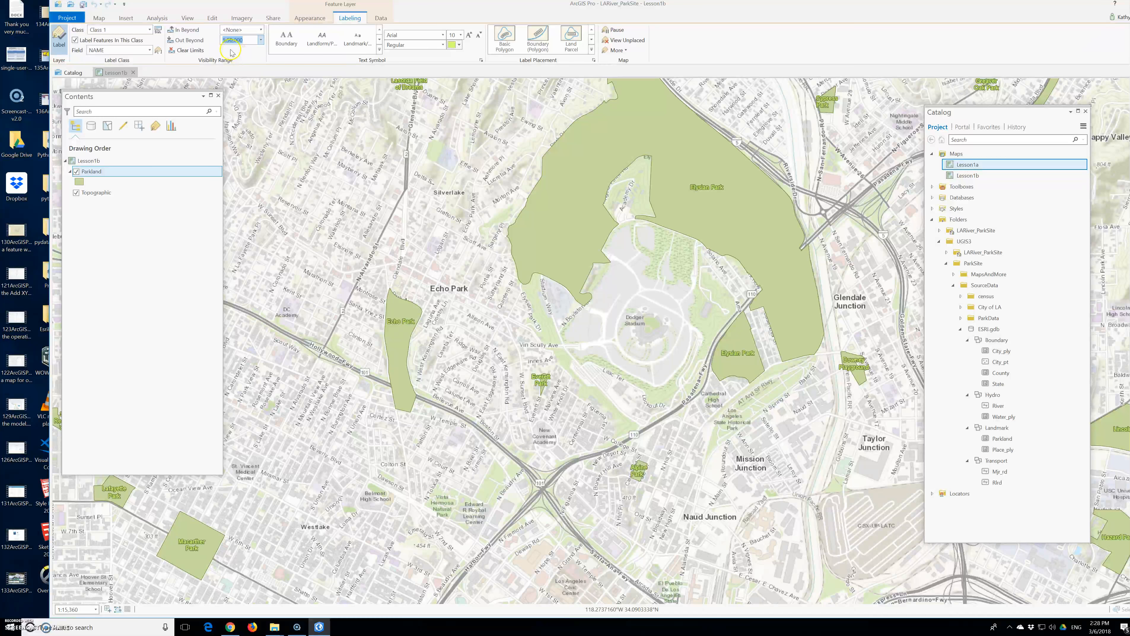
pyautogui.click(229, 40)
pyautogui.write('4')
pyautogui.press('Return')
pyautogui.click(259, 54)
pyautogui.click(236, 58)
# Step: Zoom out and back in around Dodger Stadium to check where the Parkland labels appear
pyautogui.scroll(-2, 413, 150)
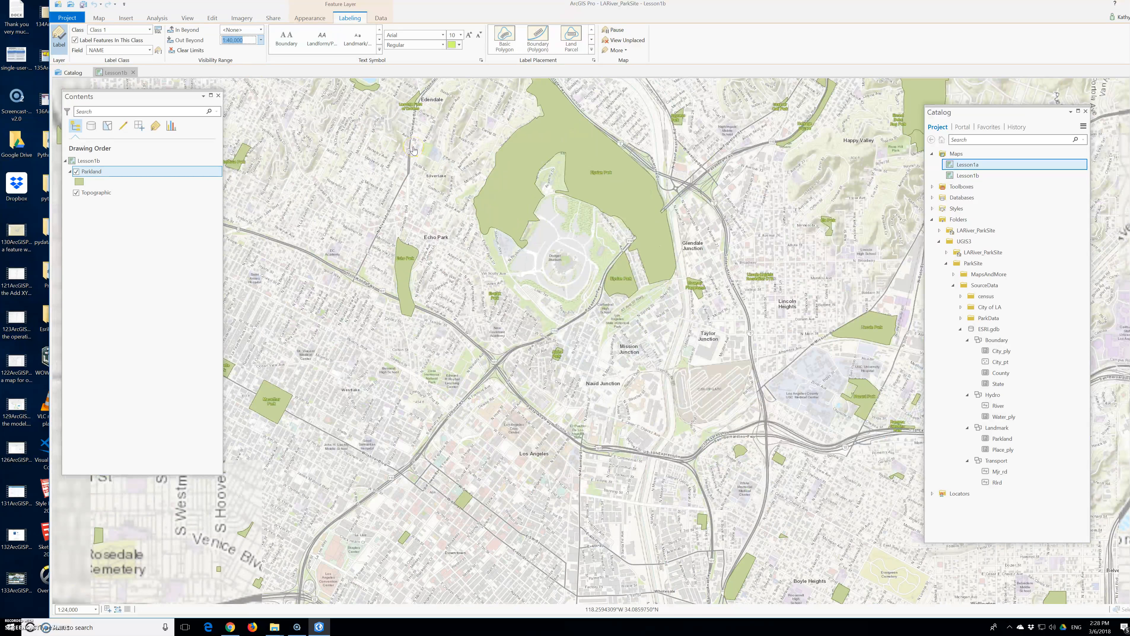
pyautogui.scroll(-2, 584, 167)
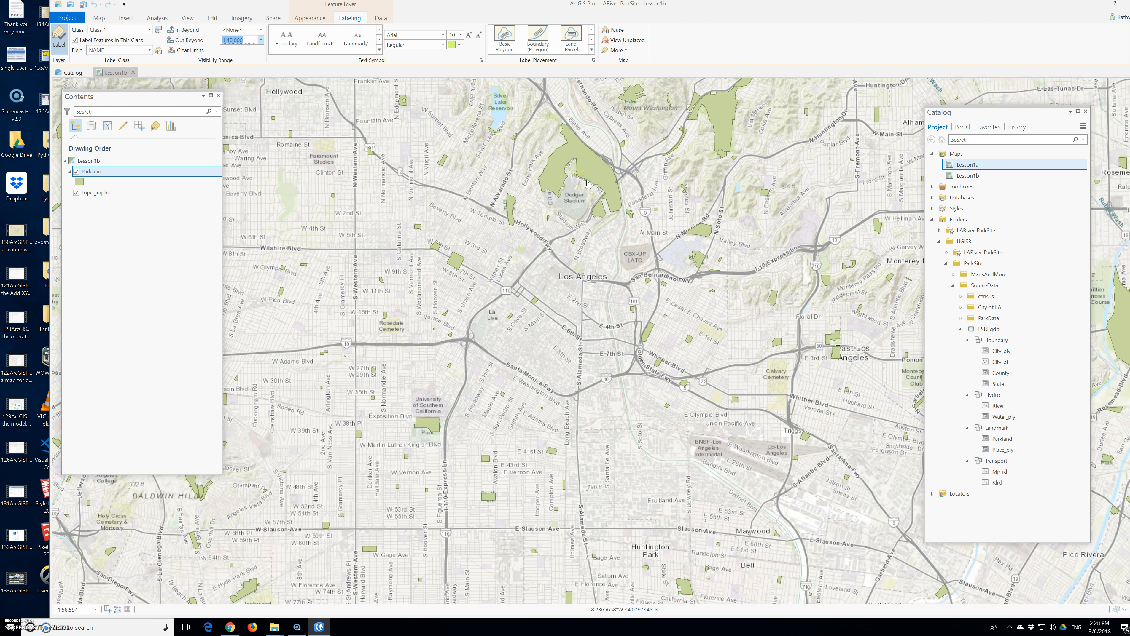
pyautogui.scroll(2, 588, 183)
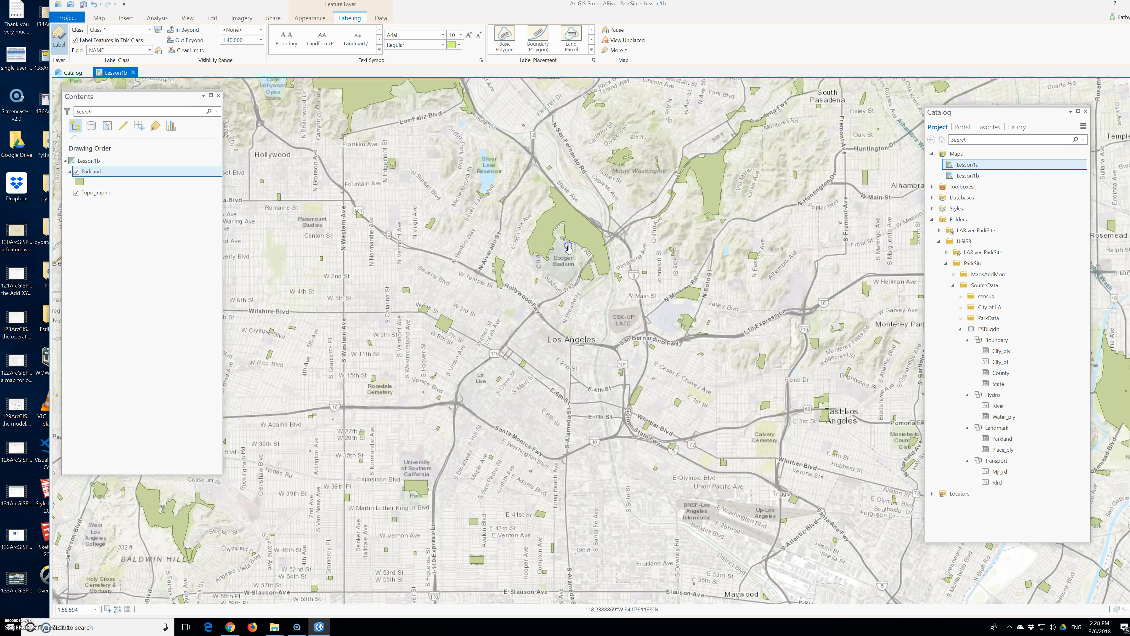
pyautogui.scroll(2, 568, 249)
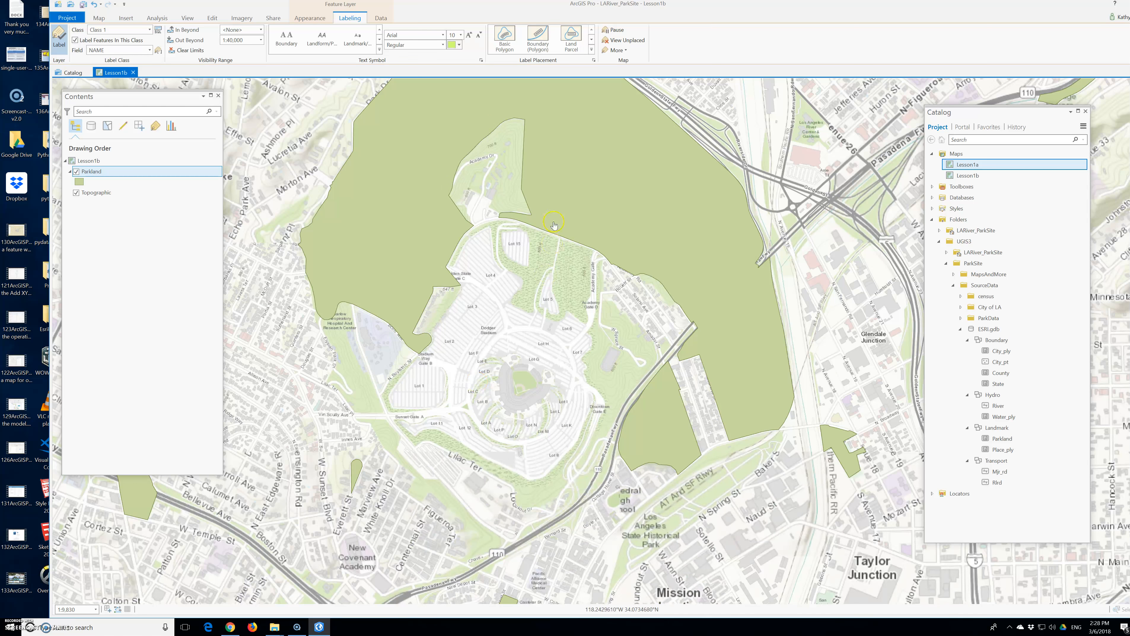
pyautogui.scroll(-1, 532, 240)
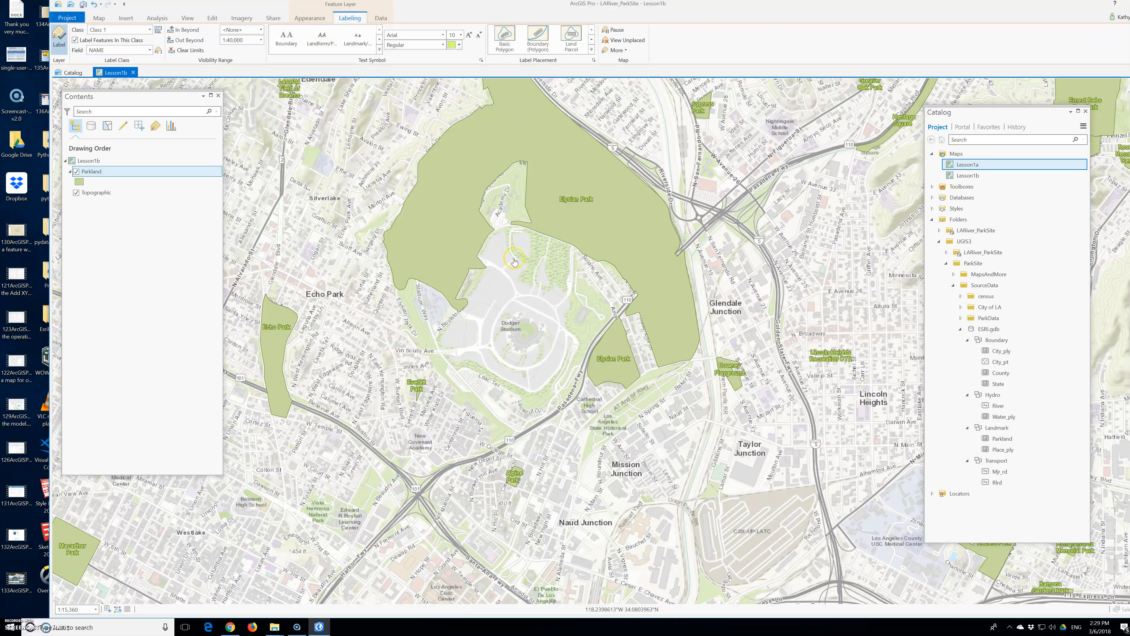
pyautogui.click(522, 312)
# Step: Switch the basemap to the imagery basemap with boundaries and places
pyautogui.click(155, 18)
pyautogui.click(99, 18)
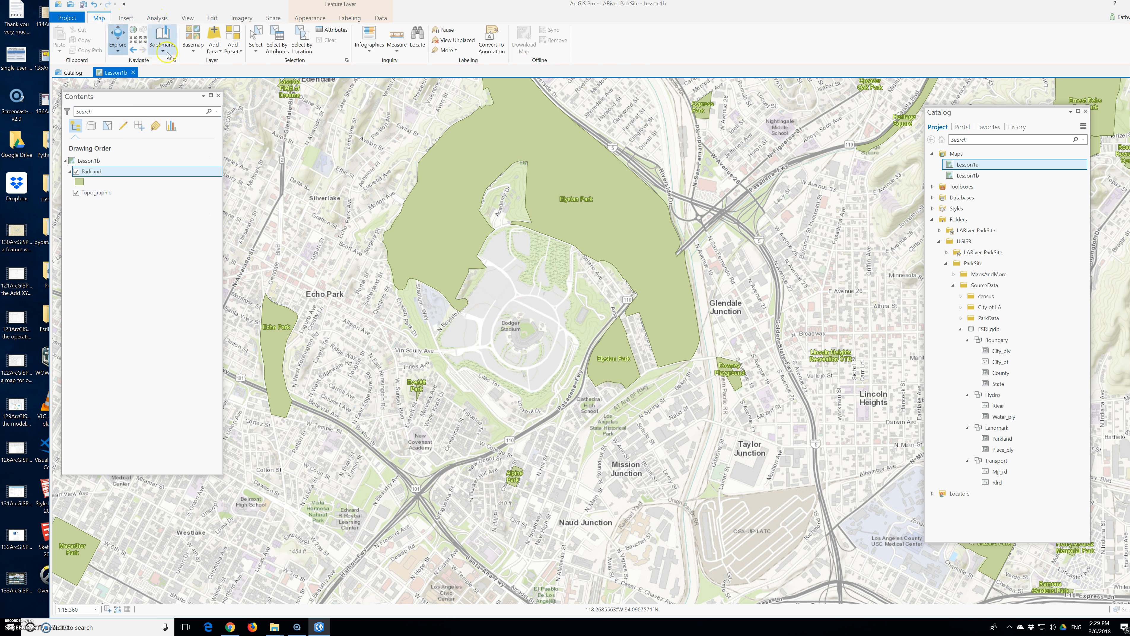
pyautogui.click(187, 47)
pyautogui.click(213, 81)
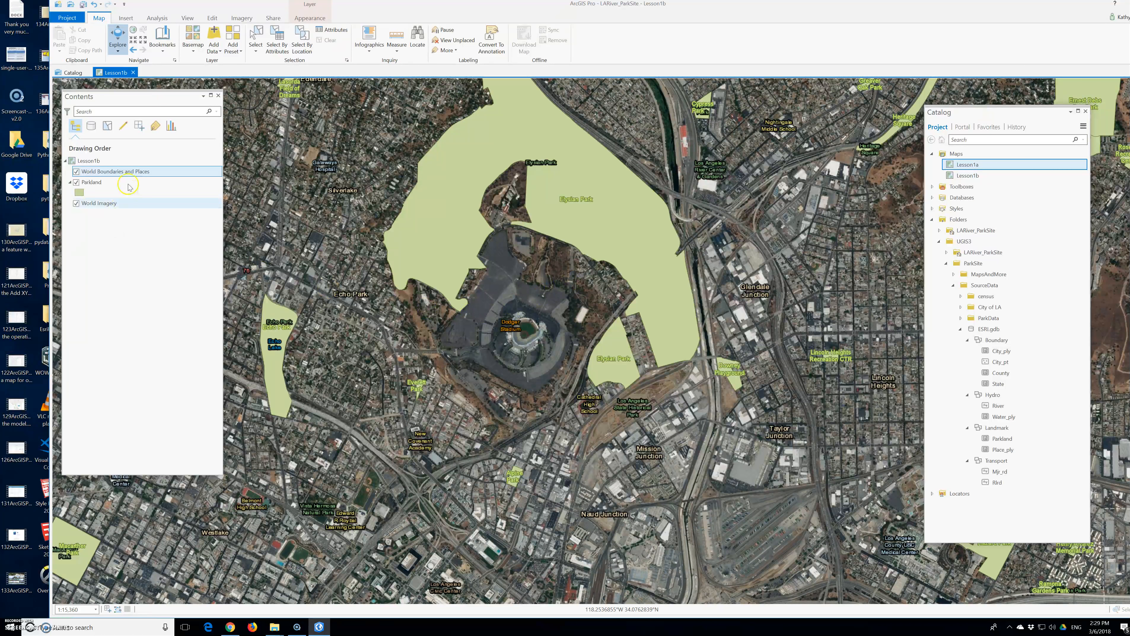
# Step: Set the World Boundaries and Places layer's in-beyond visibility scale to 40000
pyautogui.click(115, 176)
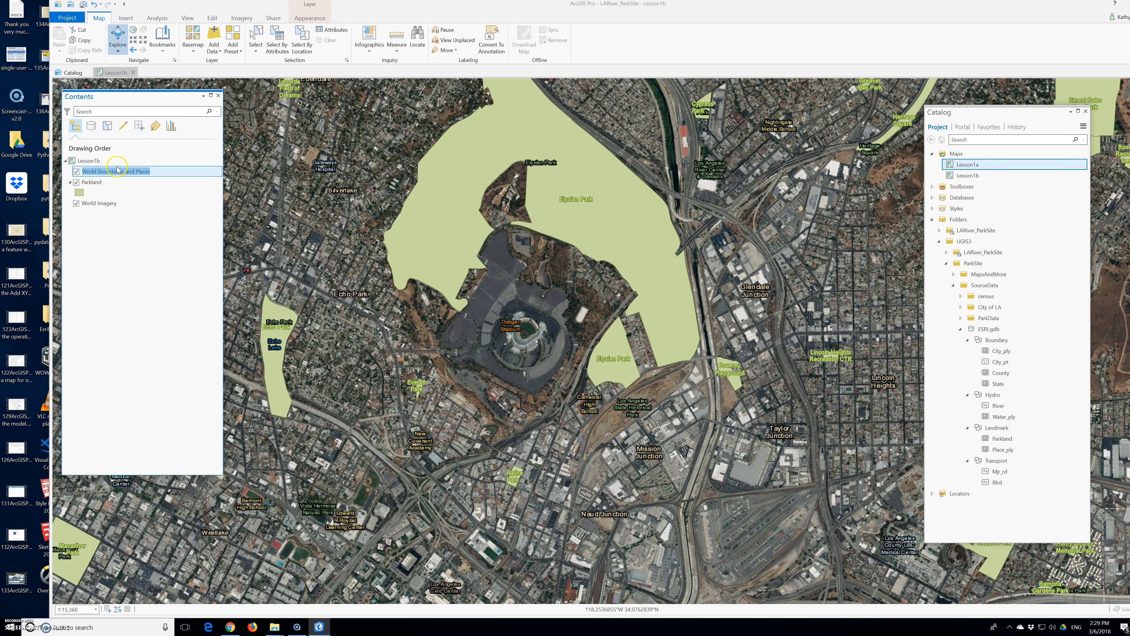
pyautogui.click(298, 18)
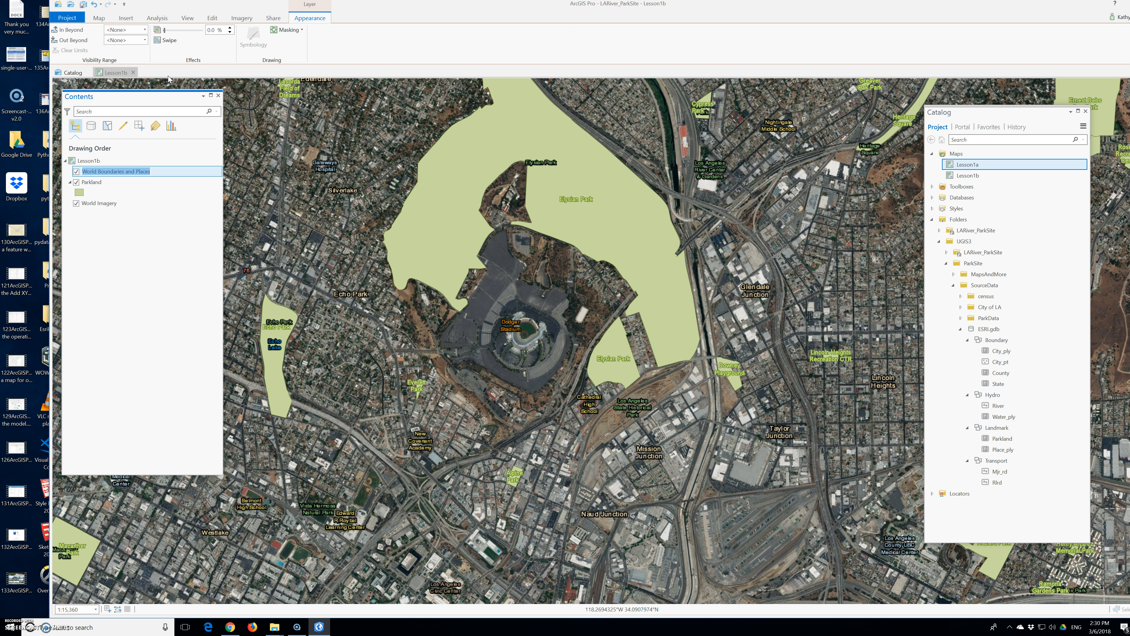
pyautogui.click(133, 32)
pyautogui.write('40001')
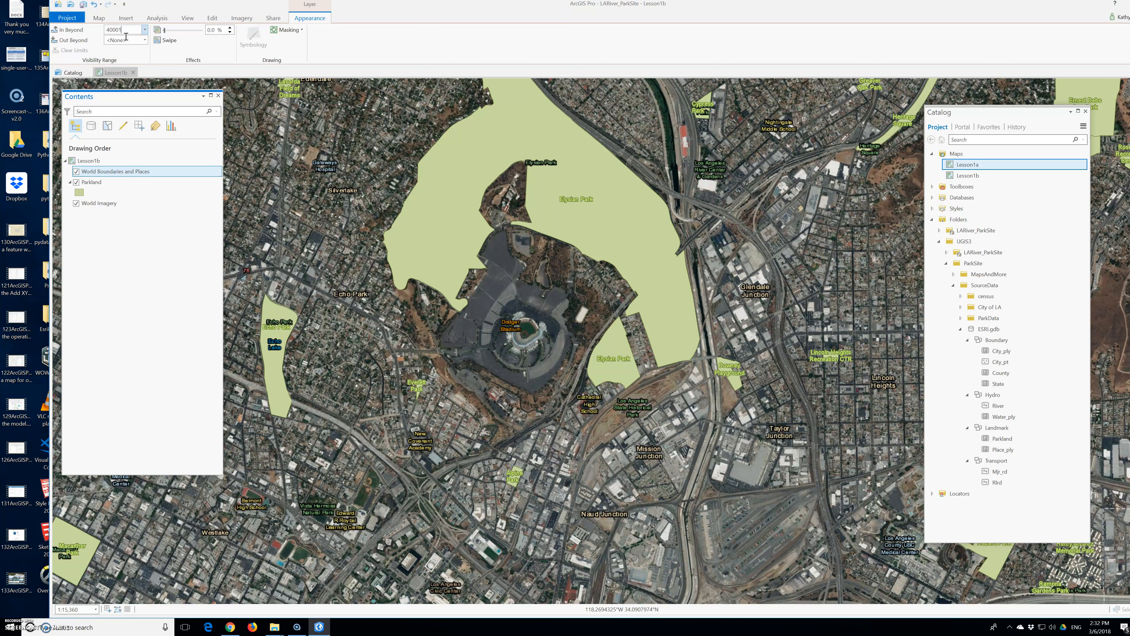
pyautogui.scroll(-5, 384, 242)
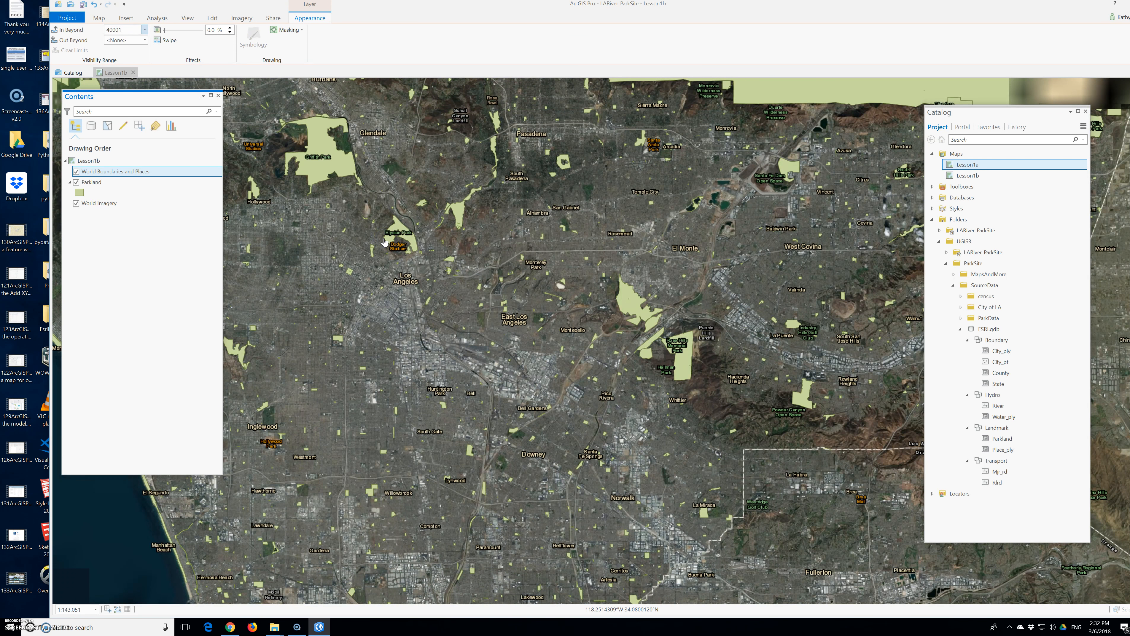
pyautogui.scroll(2, 384, 242)
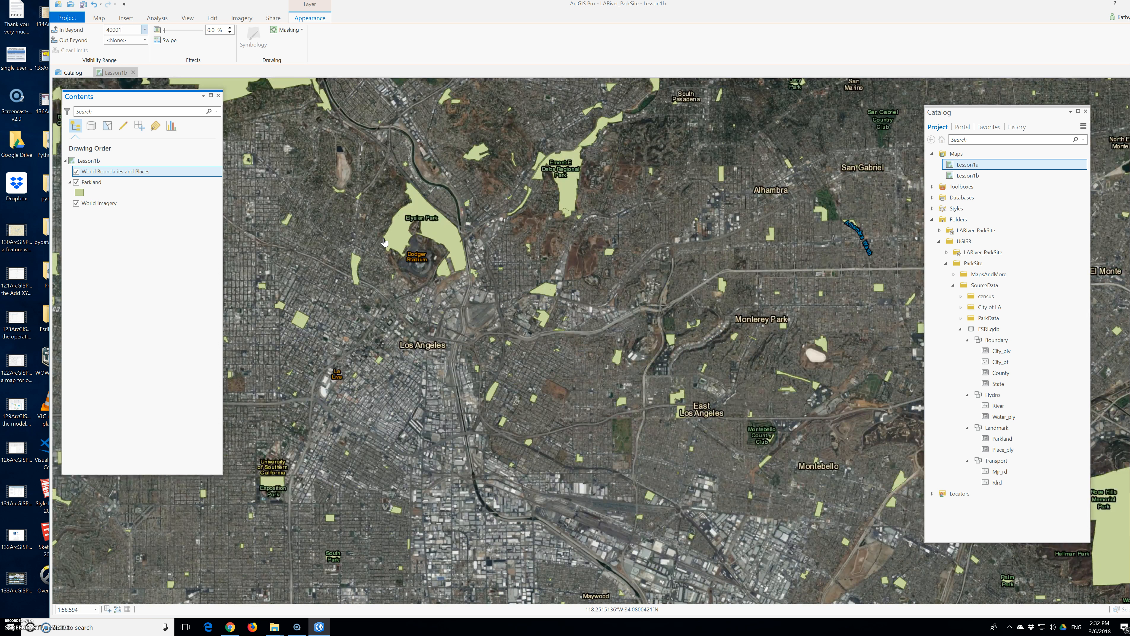
# Step: Zoom in and out around Dodger Stadium to compare which basemap and Parkland labels show at each scale
pyautogui.scroll(1, 384, 242)
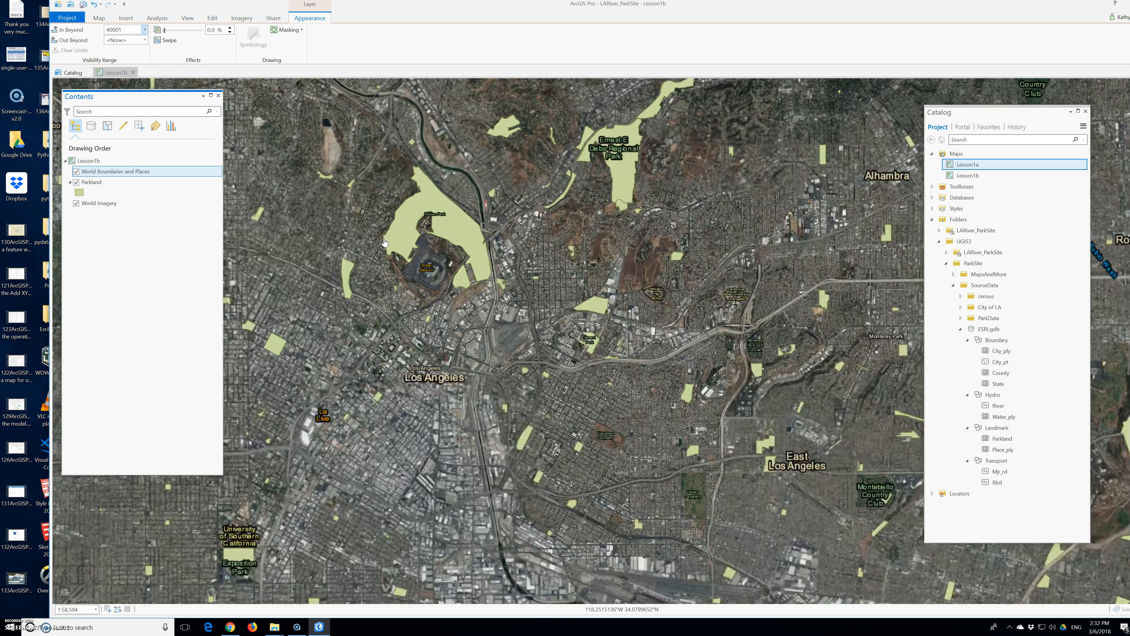
pyautogui.scroll(1, 384, 242)
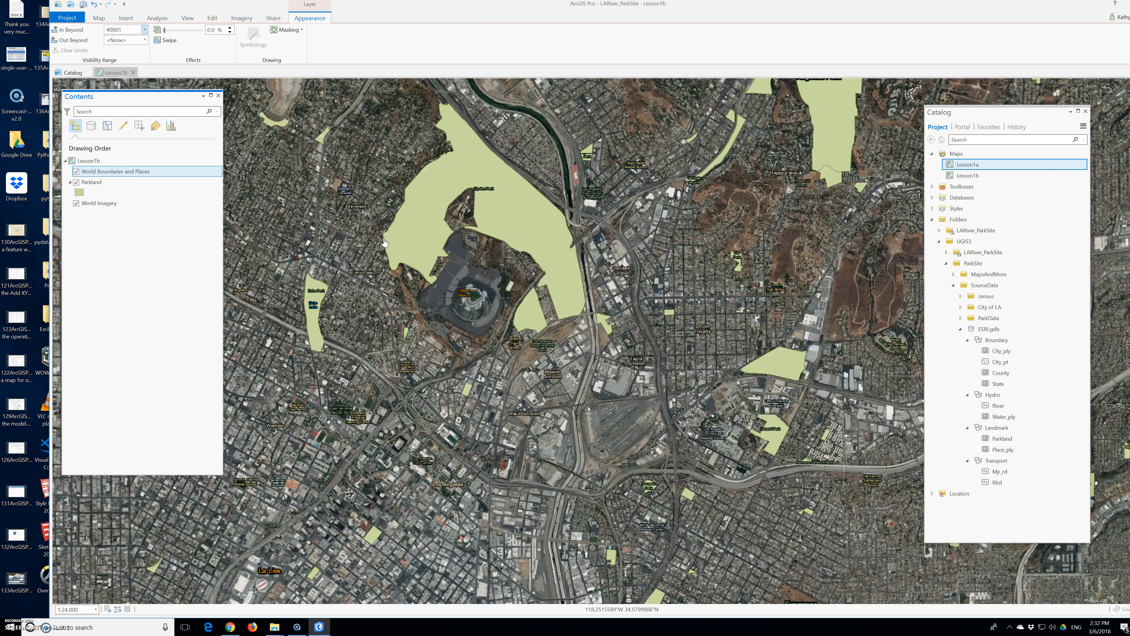
pyautogui.scroll(-3, 384, 242)
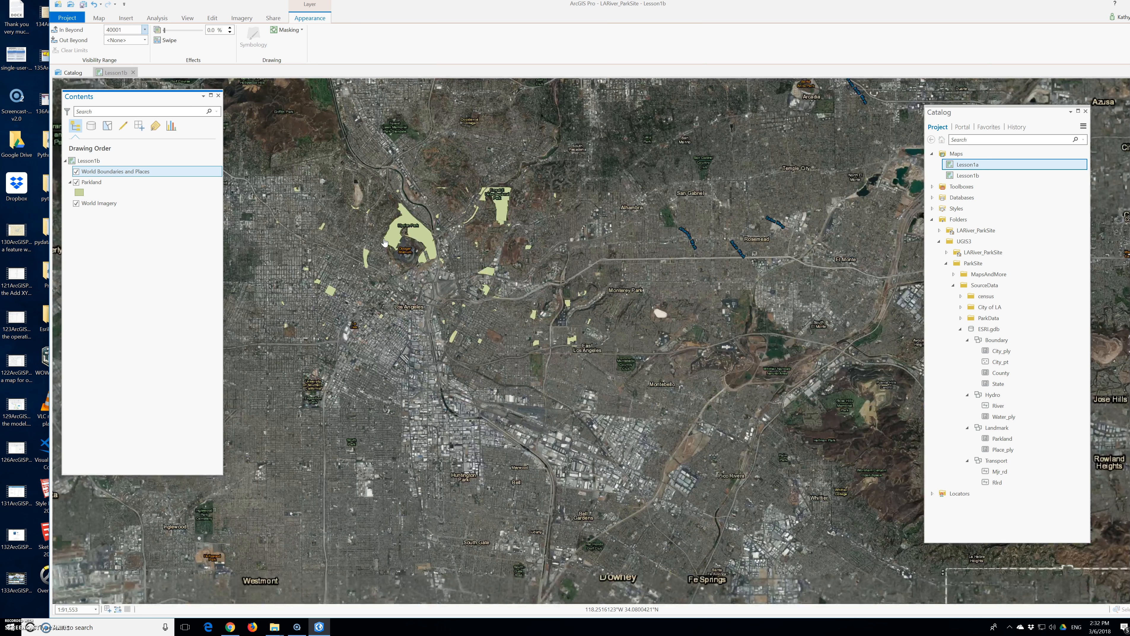
pyautogui.scroll(4, 384, 242)
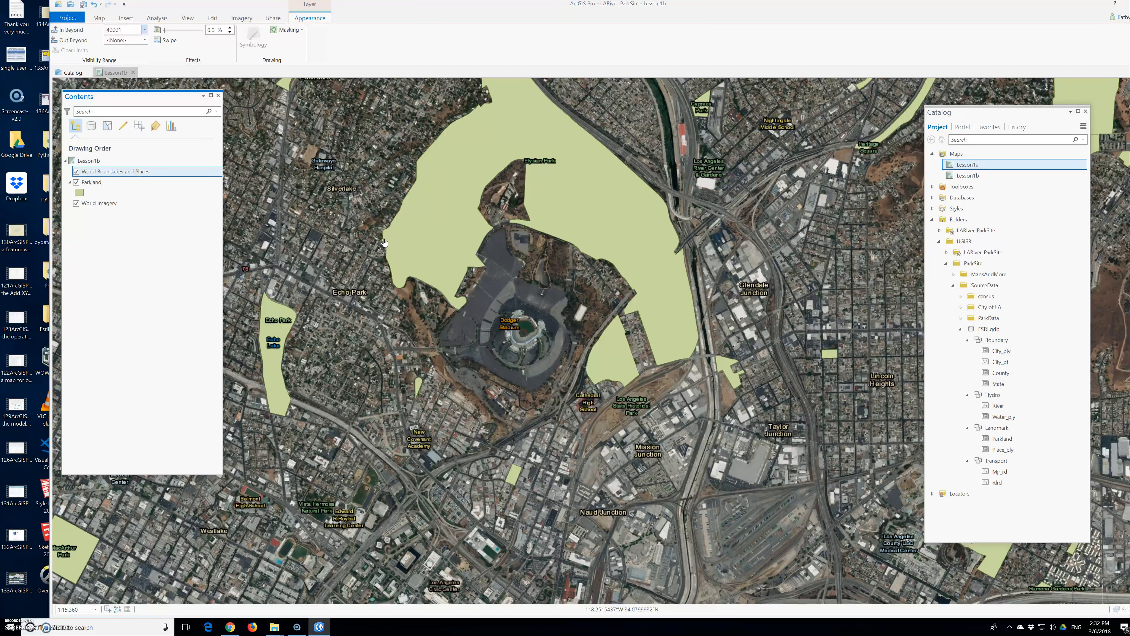
pyautogui.scroll(-3, 385, 242)
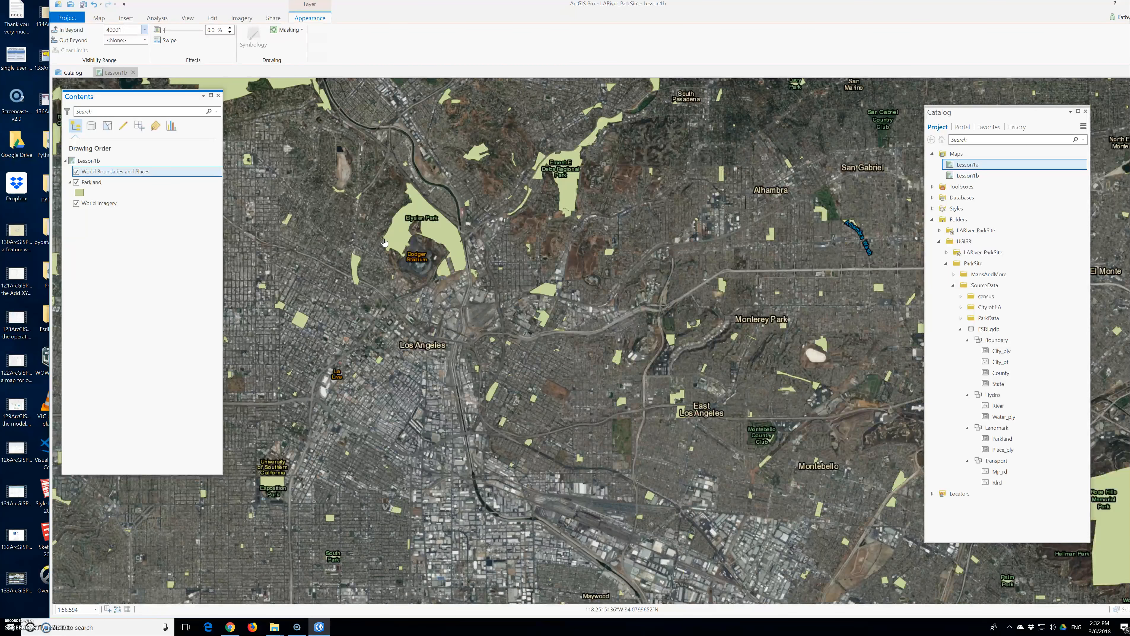
pyautogui.scroll(-1, 385, 242)
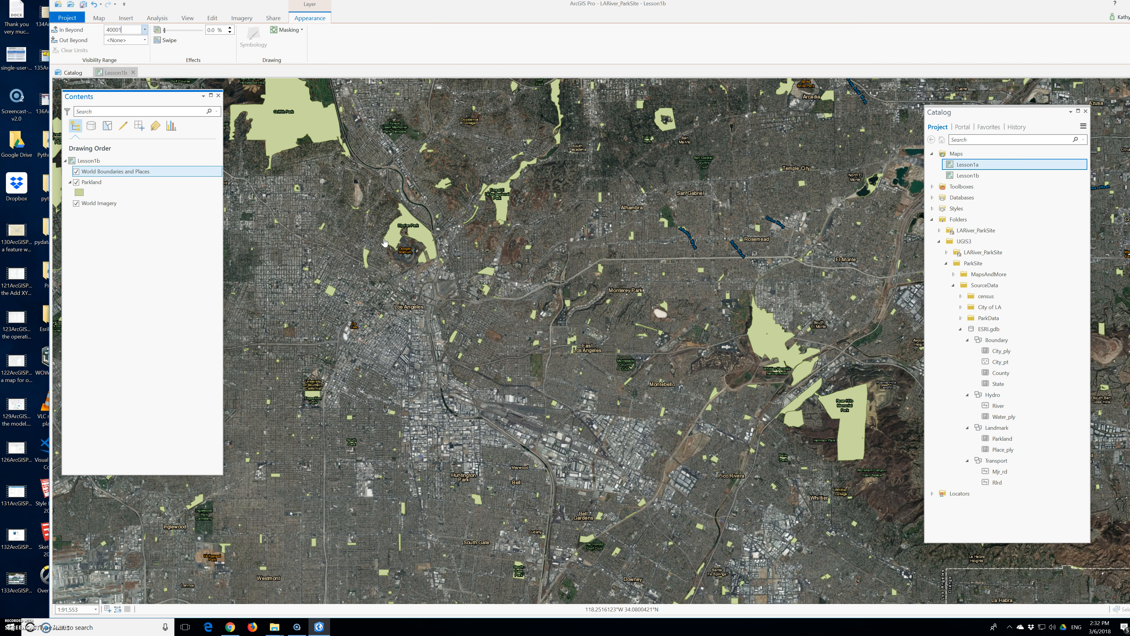
# Step: Apply the World Boundaries and Places layer's in-beyond visibility scale of 1:40,001
pyautogui.press('Return')
pyautogui.click(102, 184)
pyautogui.click(103, 173)
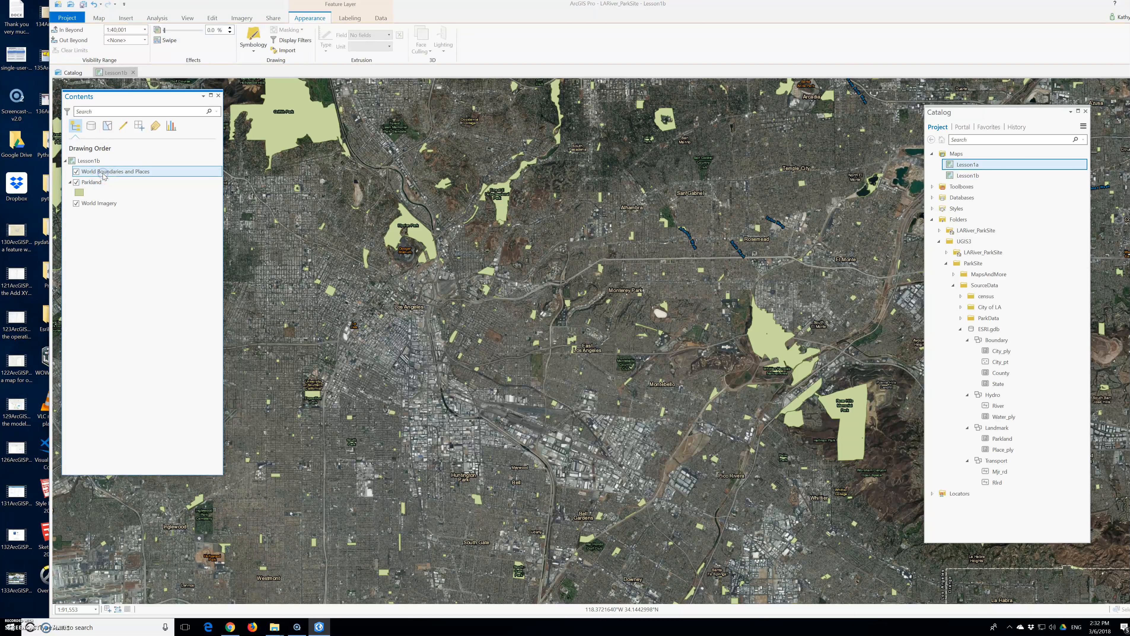
# Step: Zoom out to the region and back into the neighbourhood east of downtown to check where labels appear
pyautogui.scroll(-4, 388, 311)
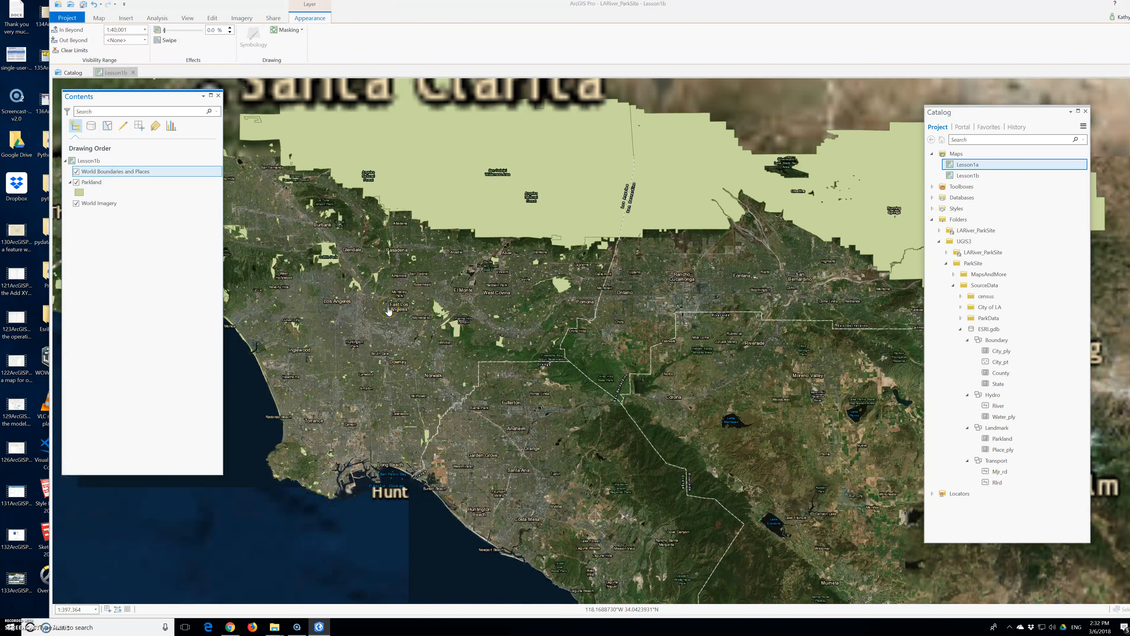
pyautogui.scroll(4, 388, 310)
pyautogui.scroll(5, 388, 311)
pyautogui.scroll(5, 388, 311)
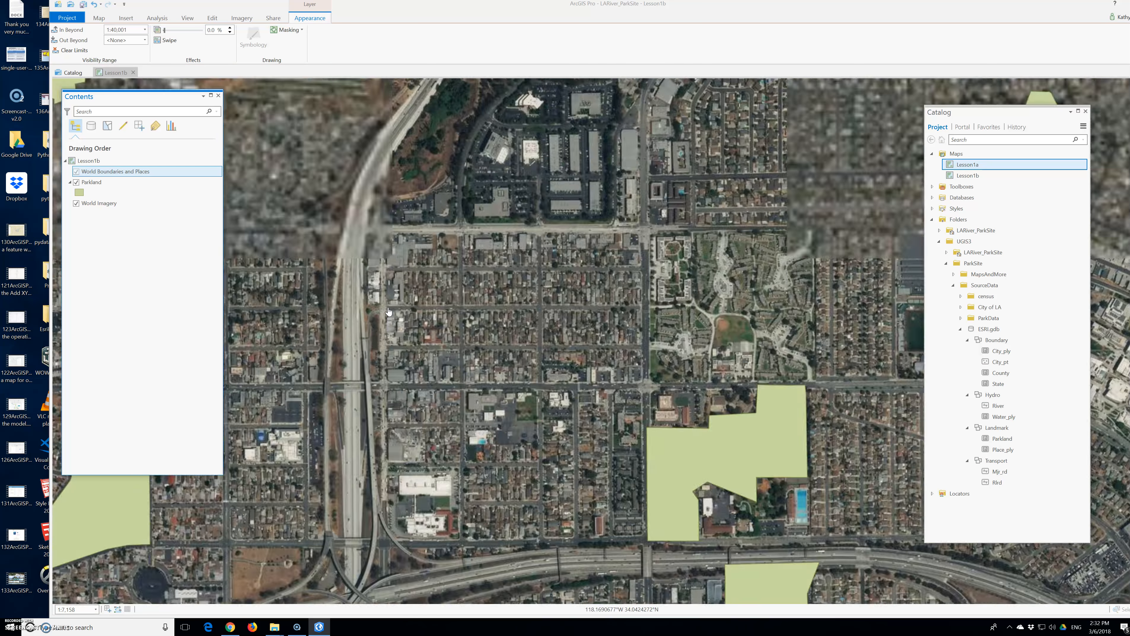
pyautogui.scroll(3, 389, 311)
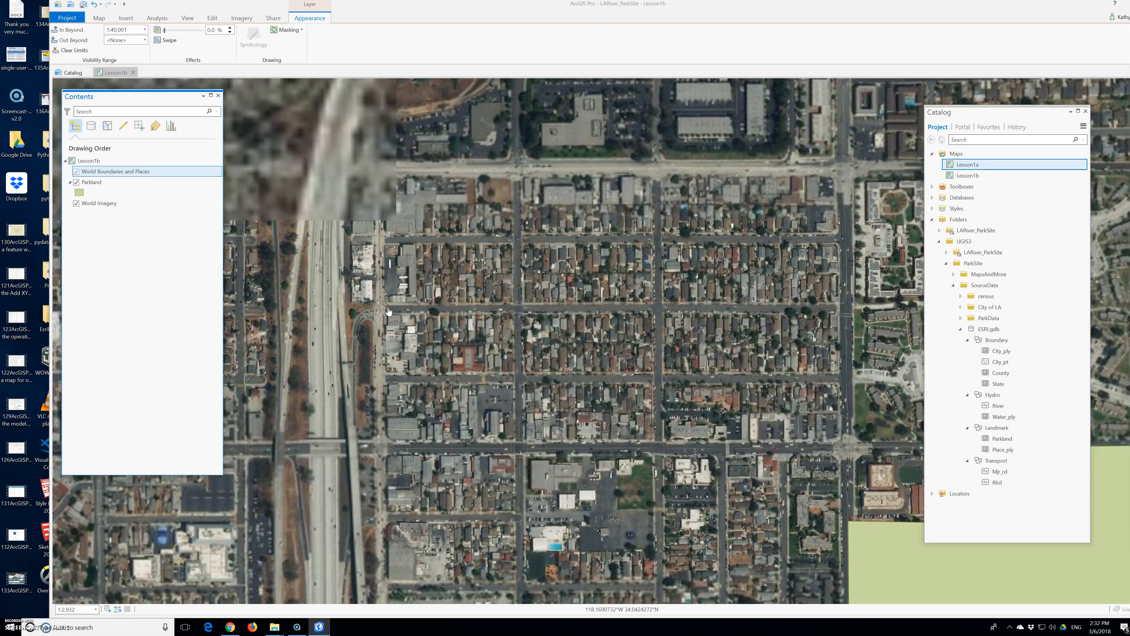
pyautogui.scroll(-3, 389, 311)
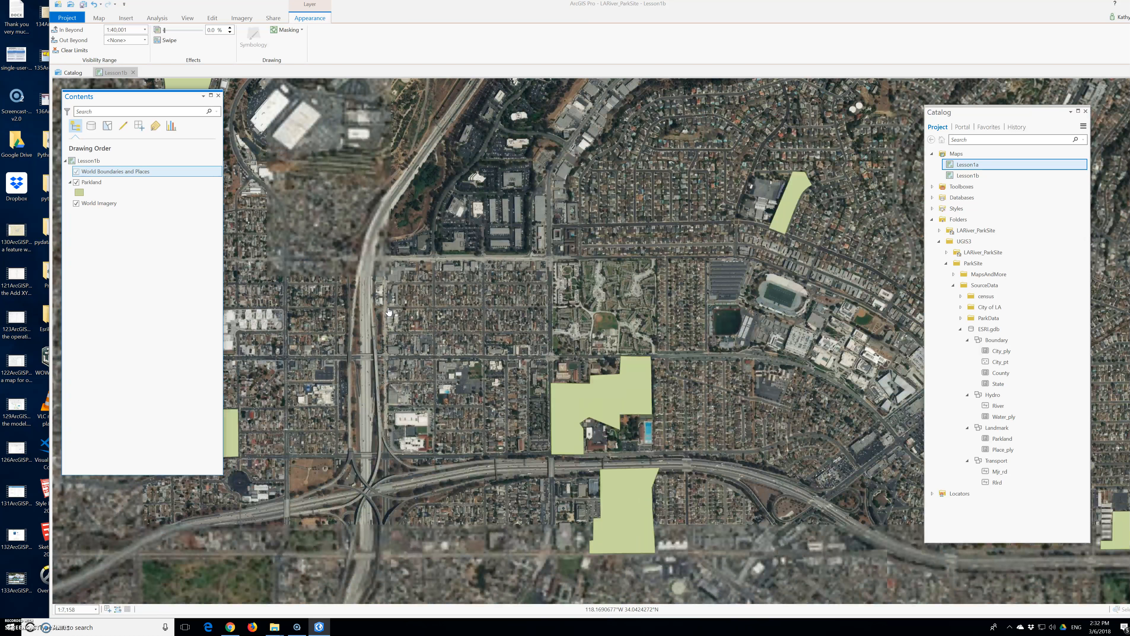
pyautogui.scroll(-1, 388, 310)
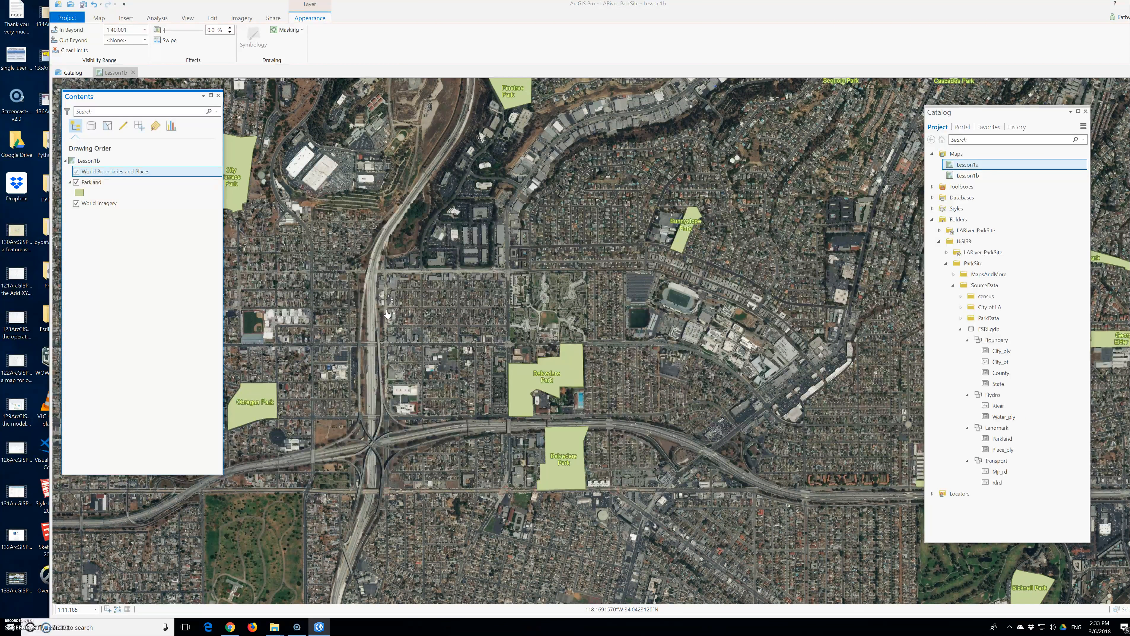
pyautogui.scroll(5, 386, 314)
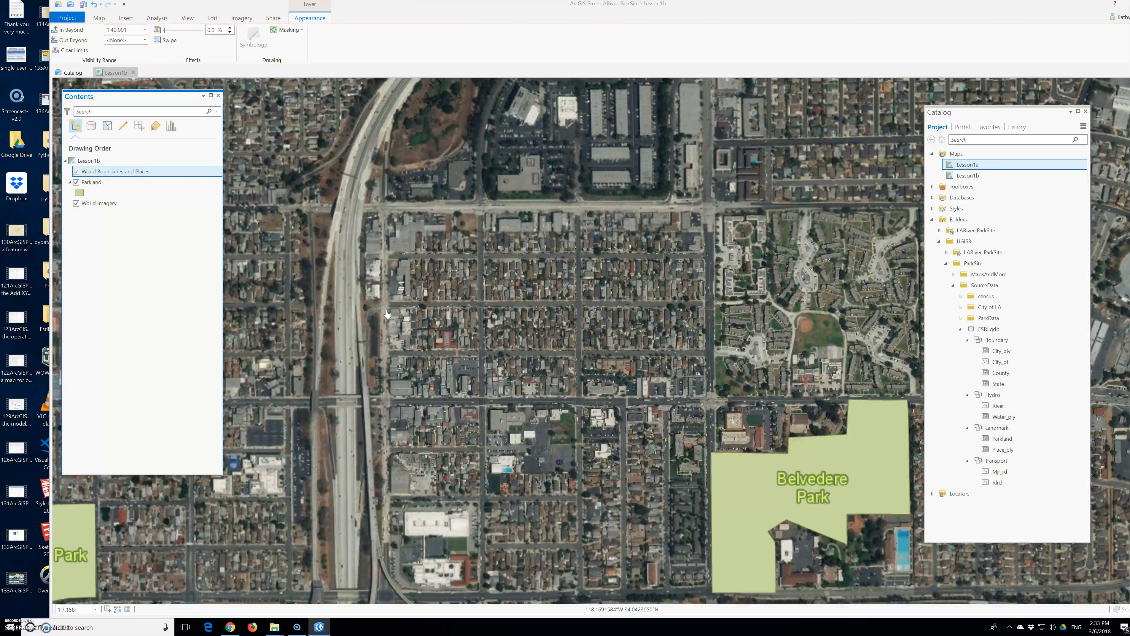
pyautogui.scroll(-3, 385, 316)
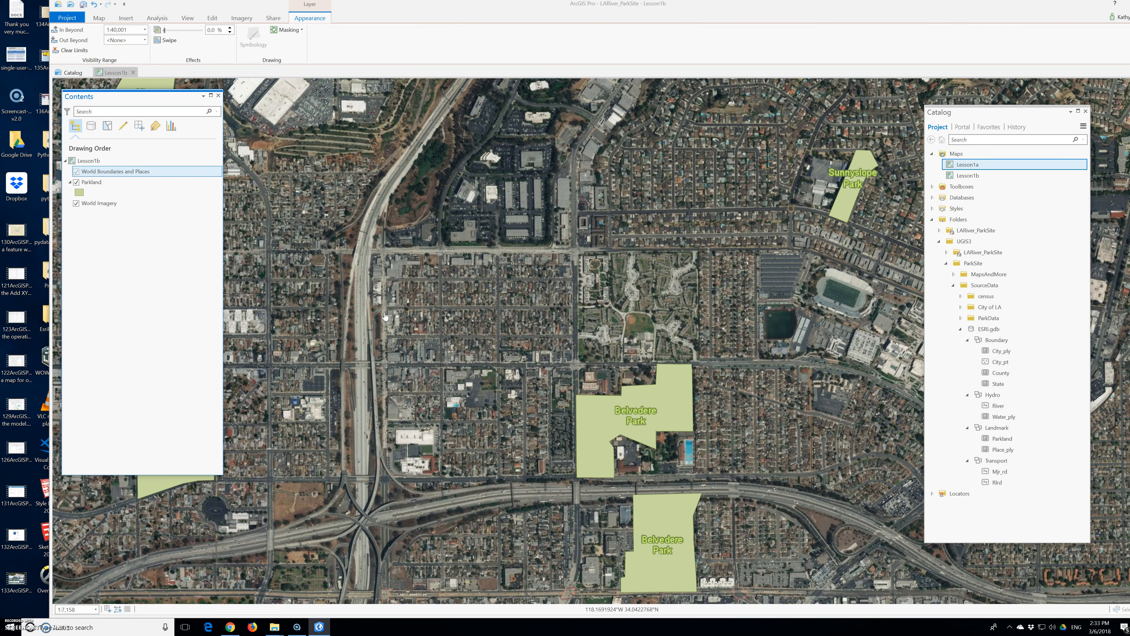
pyautogui.scroll(-2, 385, 316)
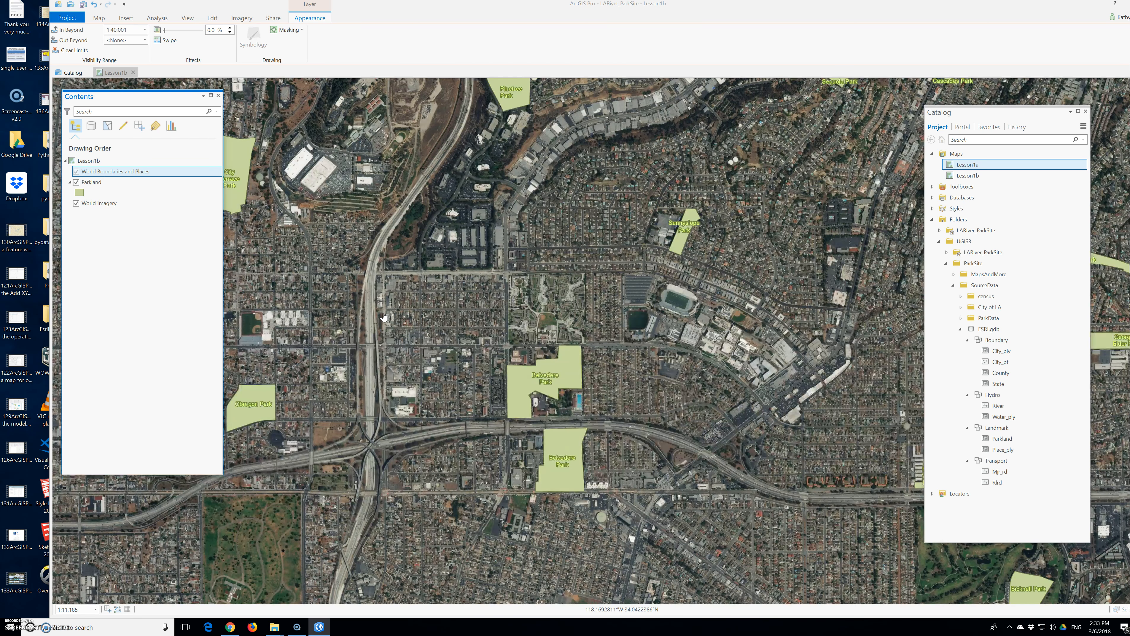
# Step: Open the Lesson1a map and undock it as a separate floating window beside the Lesson1b map
pyautogui.click(968, 184)
pyautogui.doubleClick(967, 164)
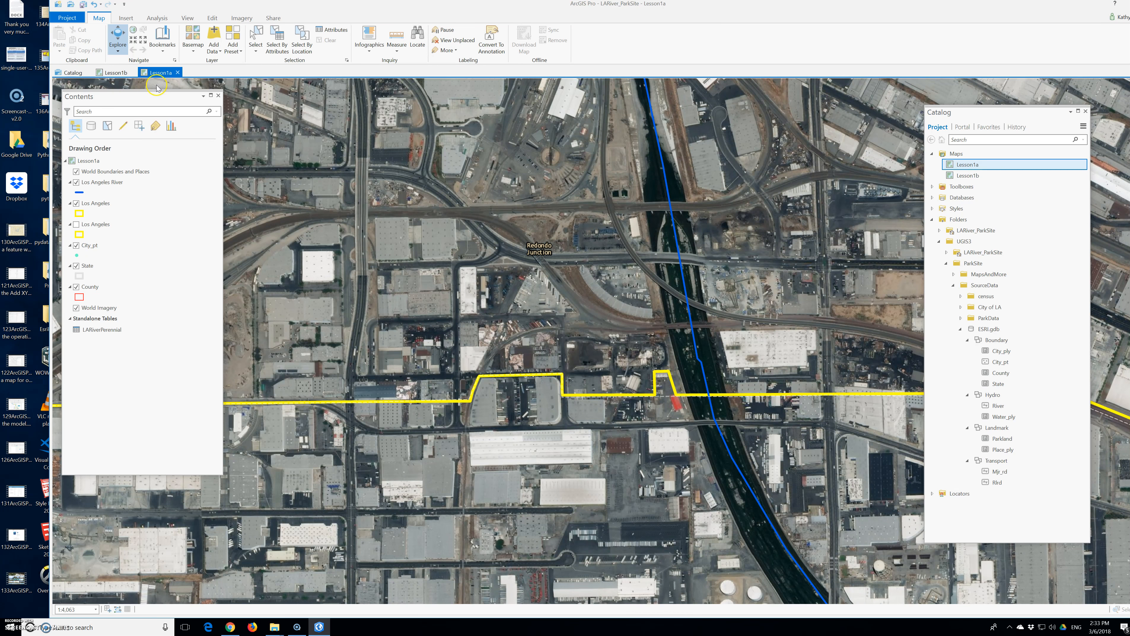
pyautogui.moveTo(160, 83); pyautogui.dragTo(446, 120)
pyautogui.click(359, 179)
pyautogui.moveTo(123, 99); pyautogui.dragTo(411, 177)
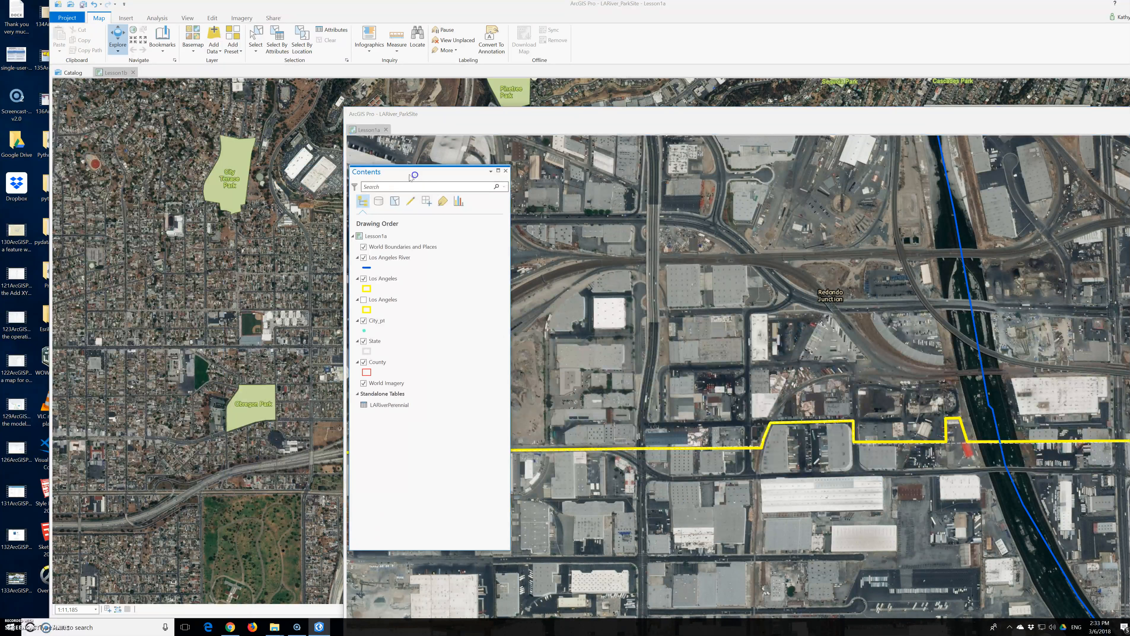
# Step: Inspect the attributes of City Terrace Park in a pop-up, reopen the Contents pane, and close the pop-up
pyautogui.click(220, 171)
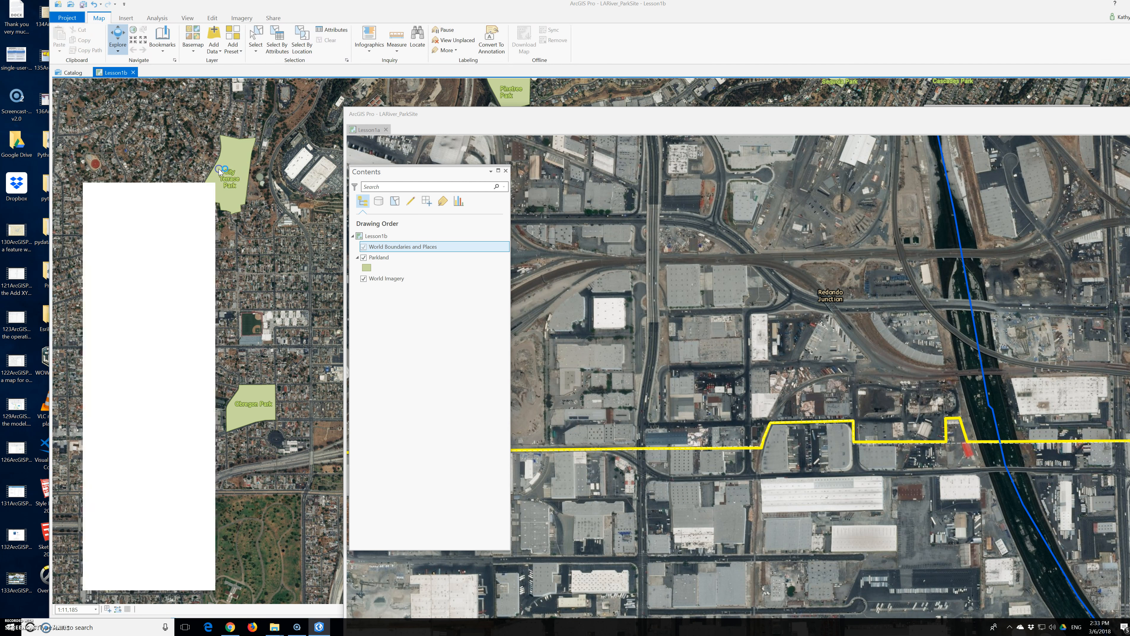
pyautogui.moveTo(324, 345); pyautogui.dragTo(188, 83)
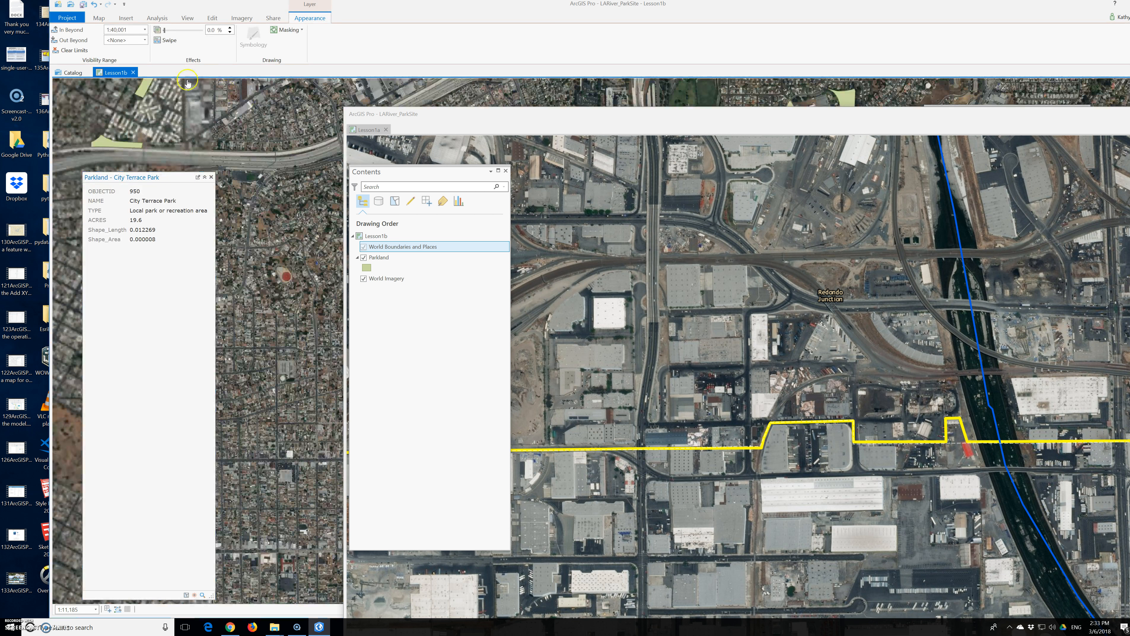
pyautogui.click(188, 18)
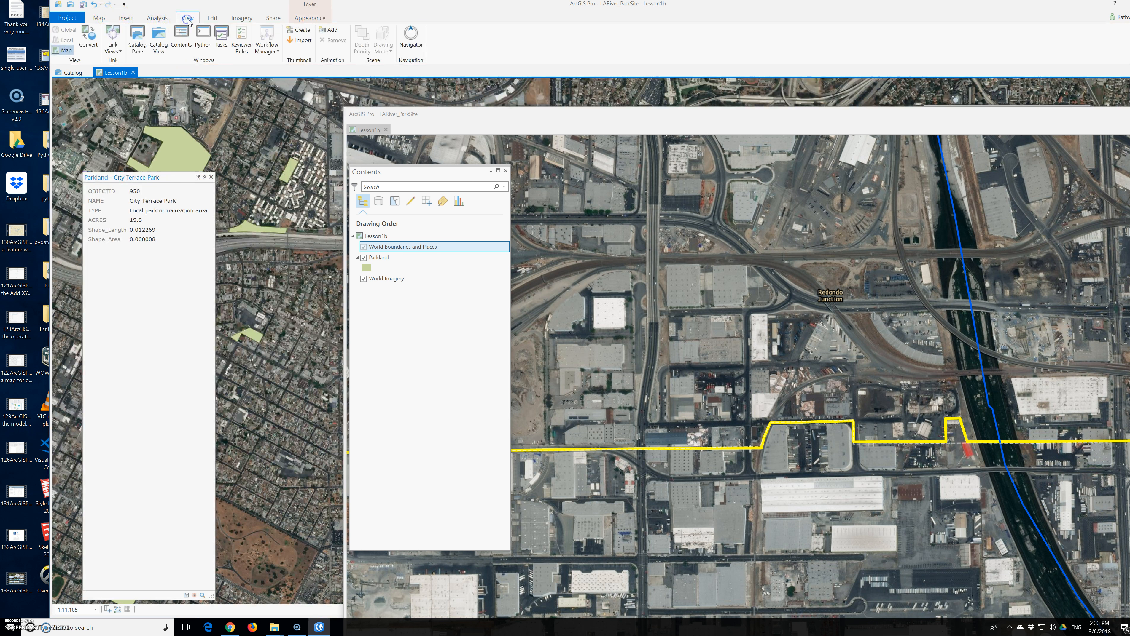
pyautogui.click(180, 40)
pyautogui.click(177, 116)
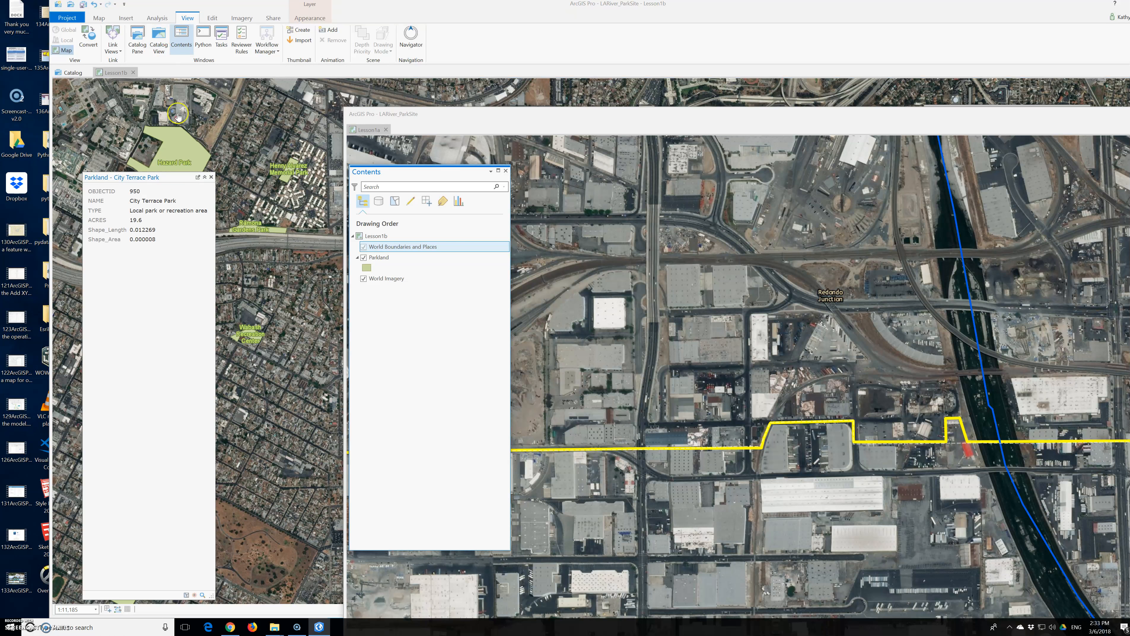
pyautogui.click(211, 177)
# Step: Rearrange the floating Lesson1a window and the Contents pane so both maps' layers are reachable
pyautogui.moveTo(406, 180)
pyautogui.mouseDown()
pyautogui.moveTo(355, 221)
pyautogui.moveTo(221, 198)
pyautogui.moveTo(411, 201)
pyautogui.mouseUp()
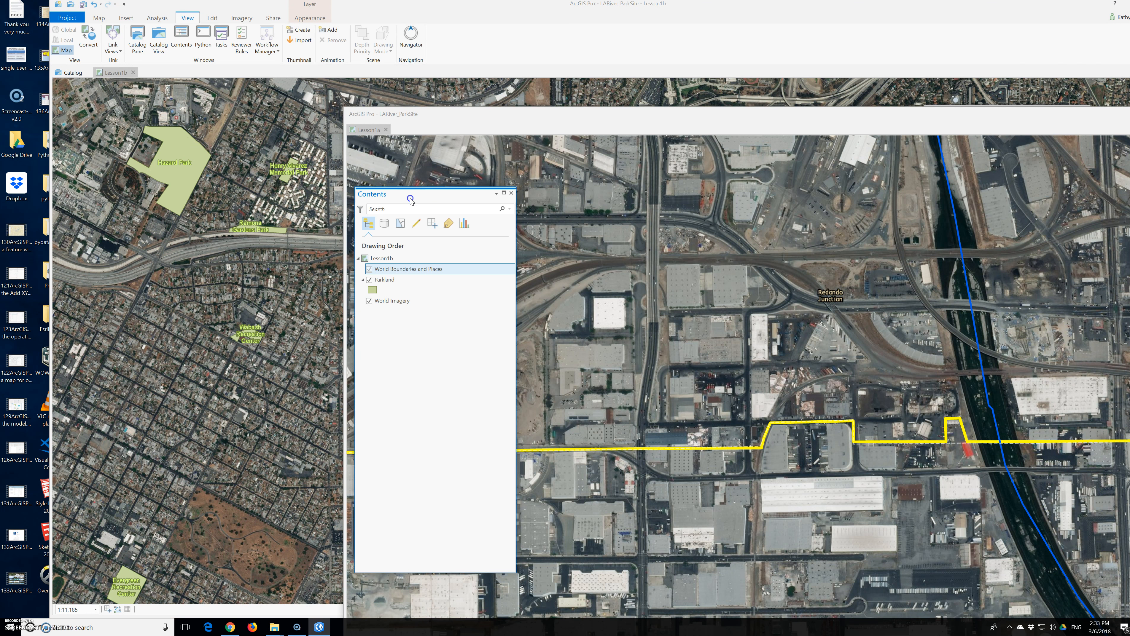
pyautogui.moveTo(346, 110); pyautogui.dragTo(571, 181)
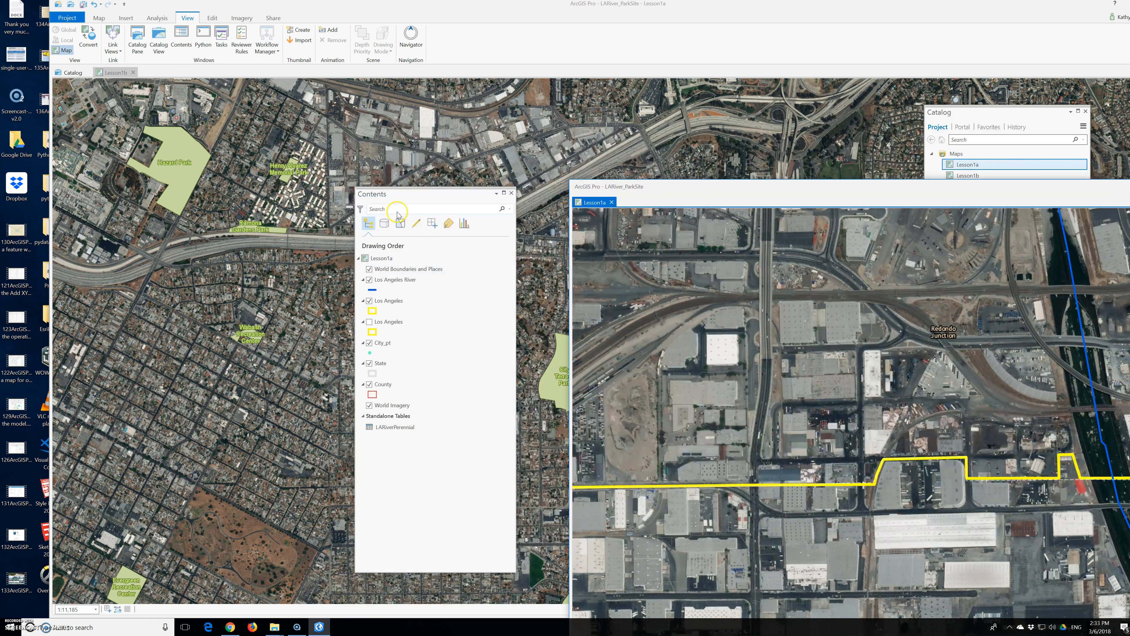
pyautogui.click(586, 232)
pyautogui.moveTo(586, 232); pyautogui.dragTo(603, 233)
pyautogui.click(419, 206)
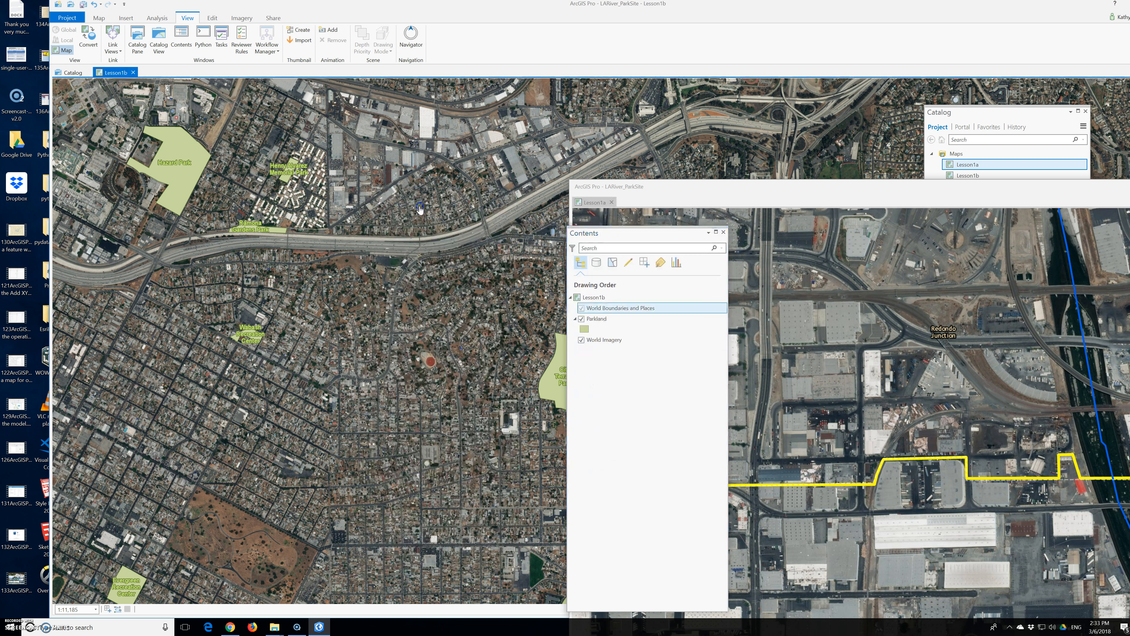
pyautogui.click(614, 225)
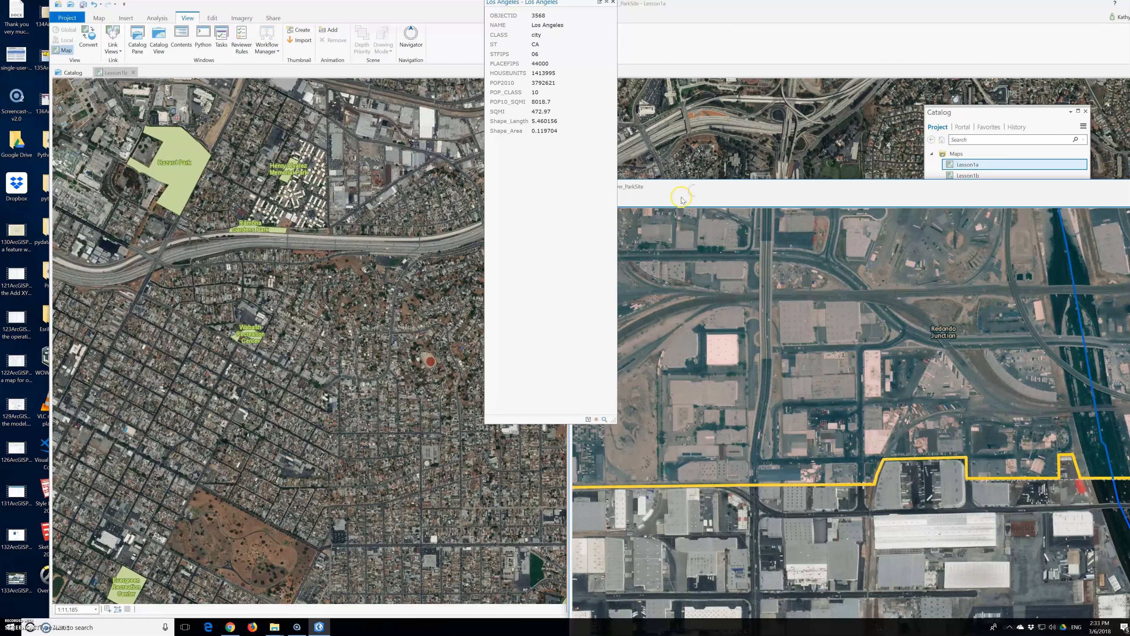
pyautogui.click(612, 2)
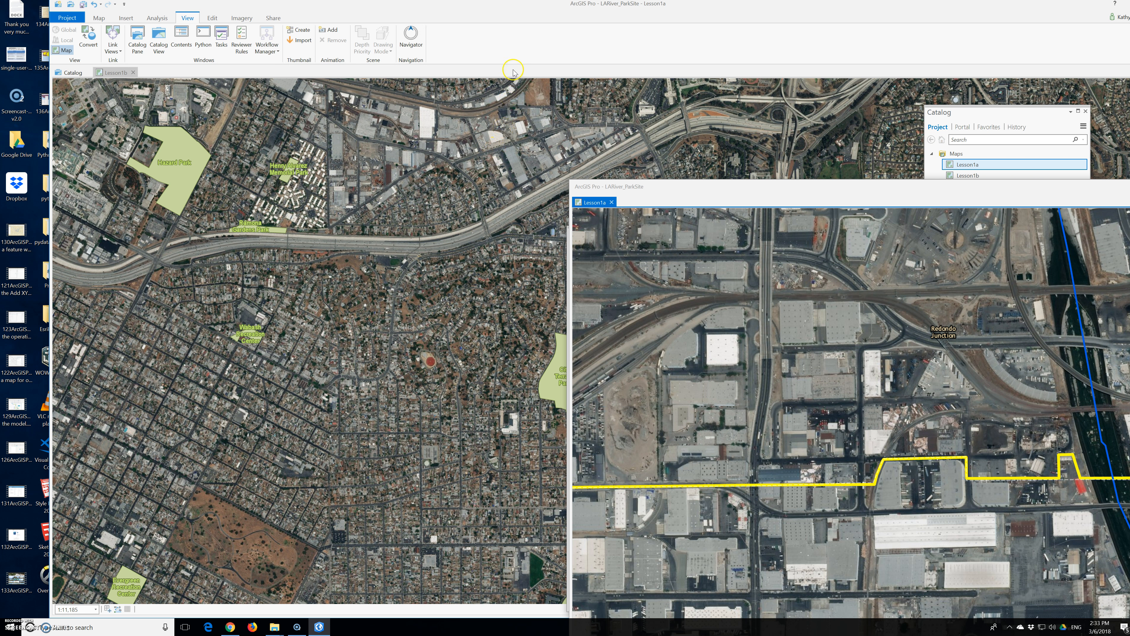
pyautogui.moveTo(684, 187); pyautogui.dragTo(461, 127)
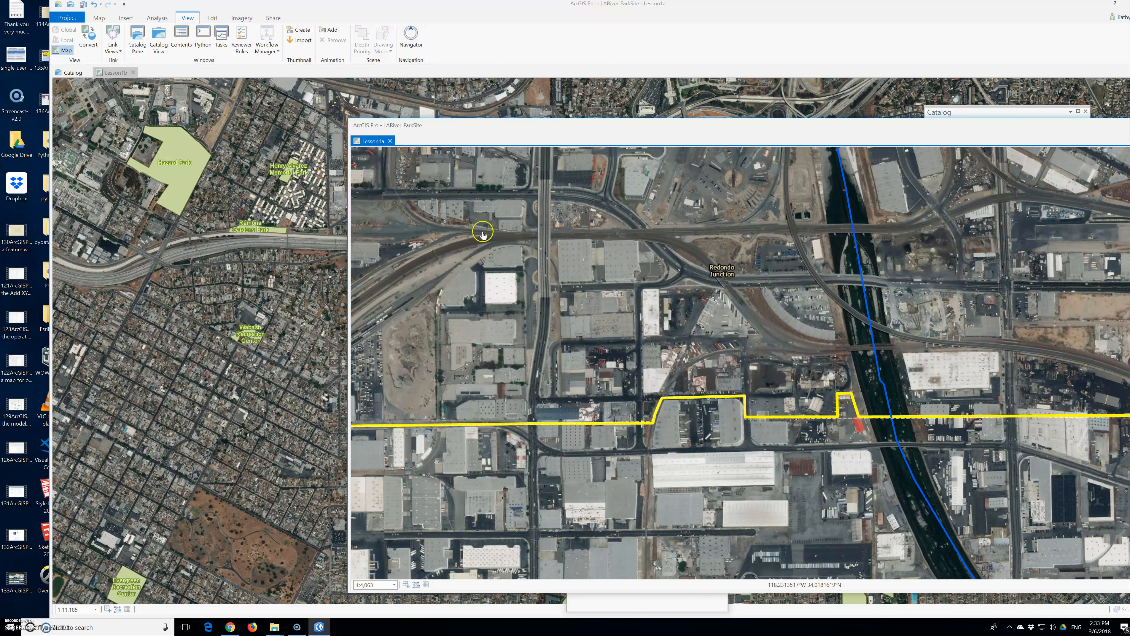
pyautogui.moveTo(481, 125); pyautogui.dragTo(468, 243)
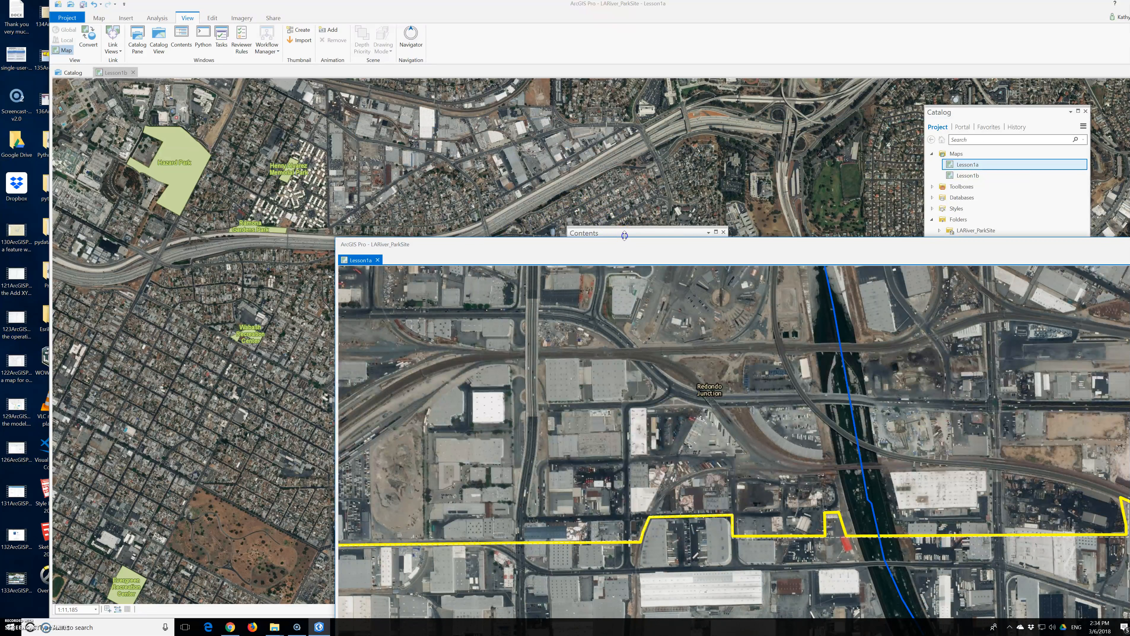
pyautogui.click(614, 229)
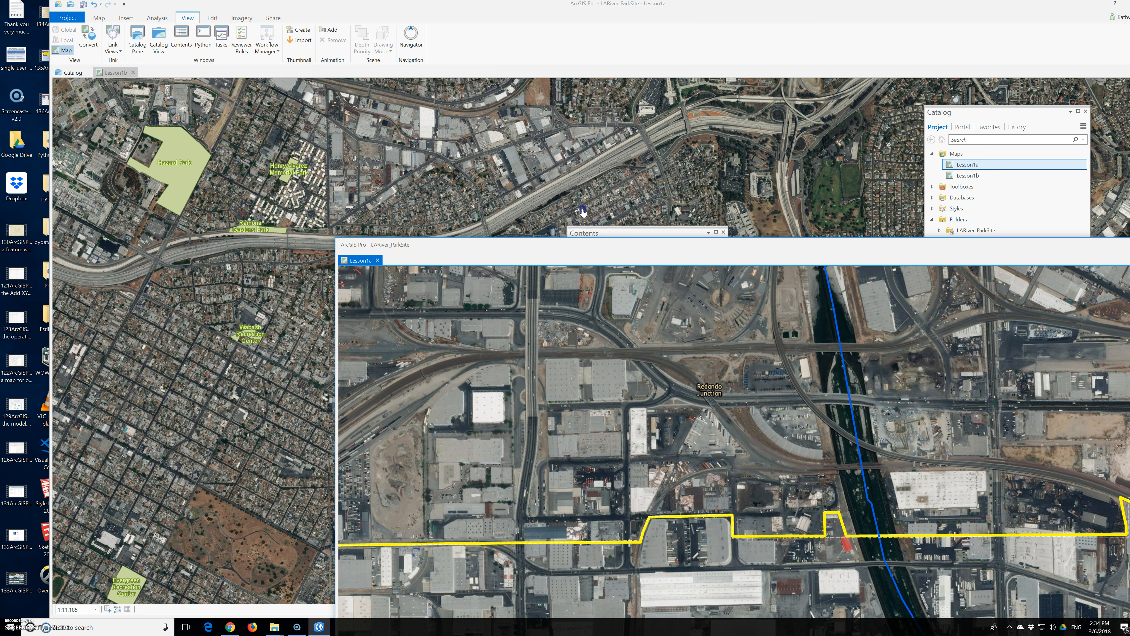
pyautogui.click(612, 232)
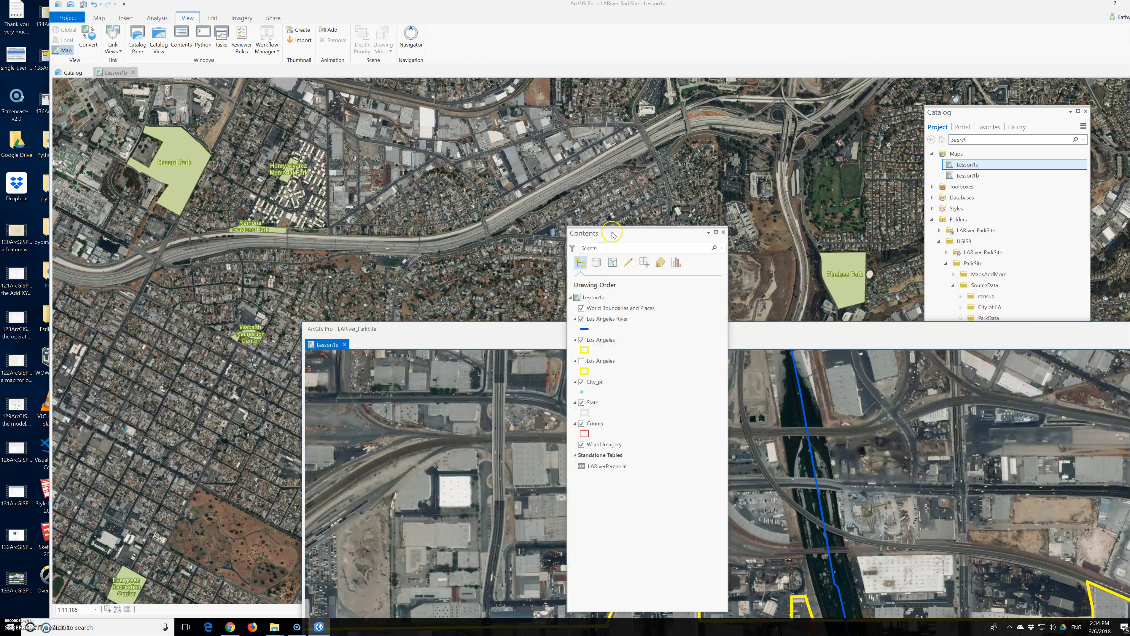
pyautogui.moveTo(612, 235); pyautogui.dragTo(514, 165)
# Step: Copy the Los Angeles River layer from Lesson1a, paste it into the Lesson1b map, and zoom to that layer
pyautogui.click(497, 252)
pyautogui.rightClick(497, 253)
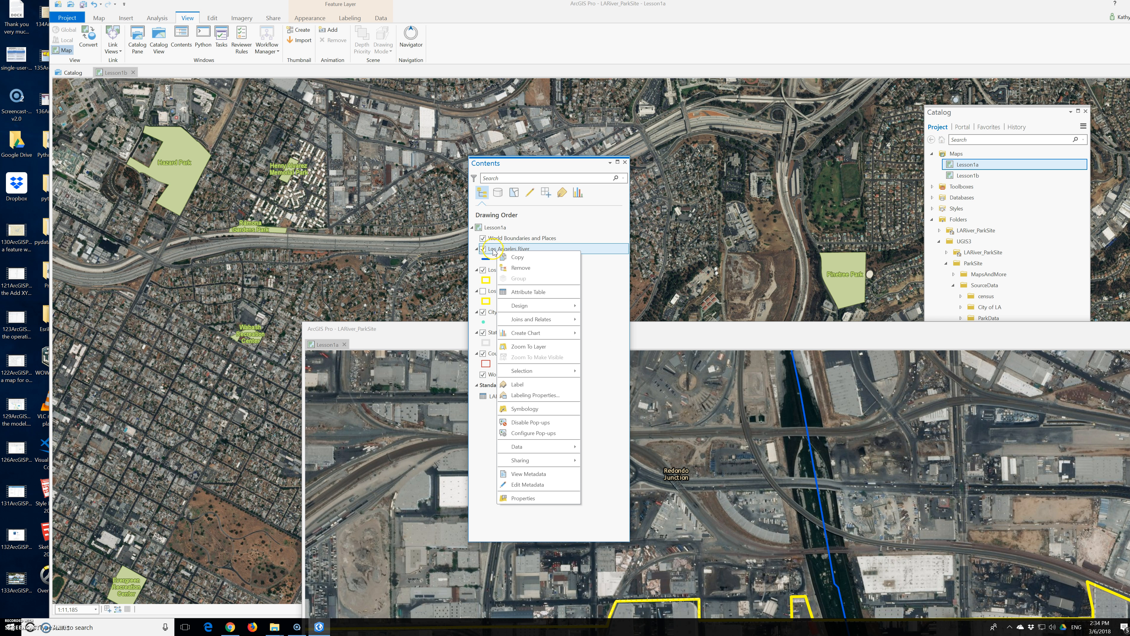
pyautogui.click(517, 250)
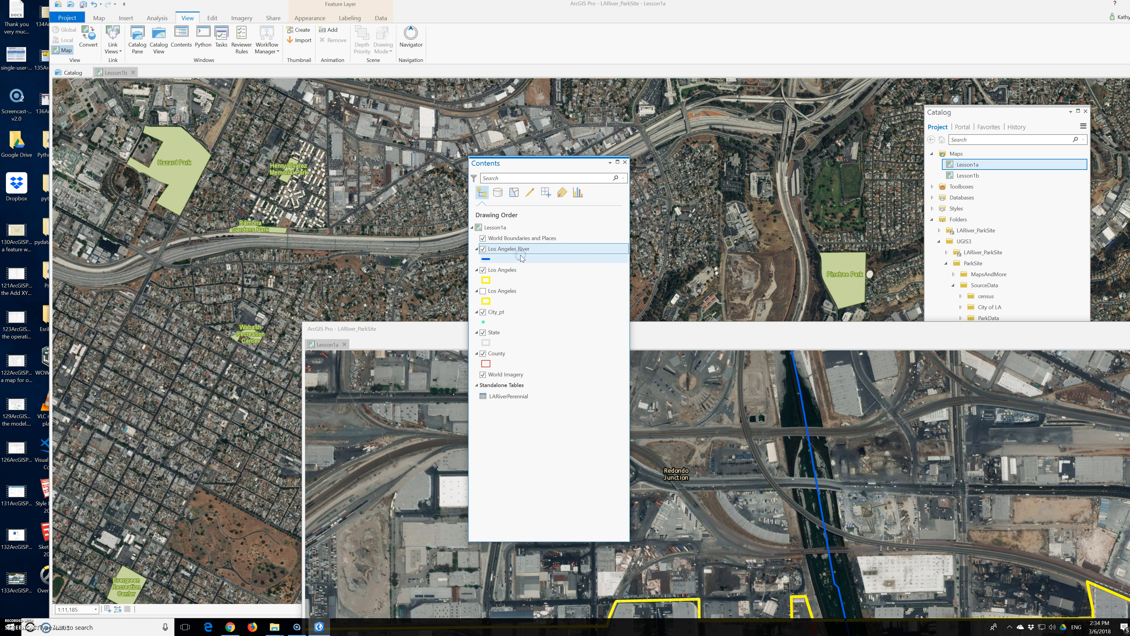
pyautogui.click(115, 76)
pyautogui.click(494, 229)
pyautogui.rightClick(495, 231)
pyautogui.click(509, 237)
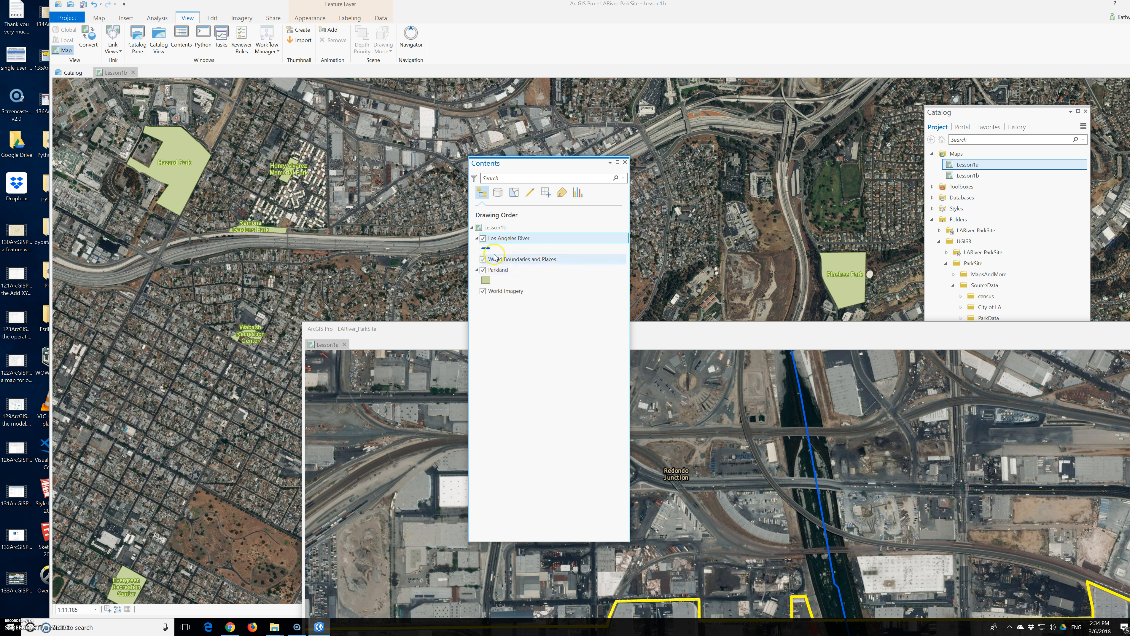
pyautogui.rightClick(500, 243)
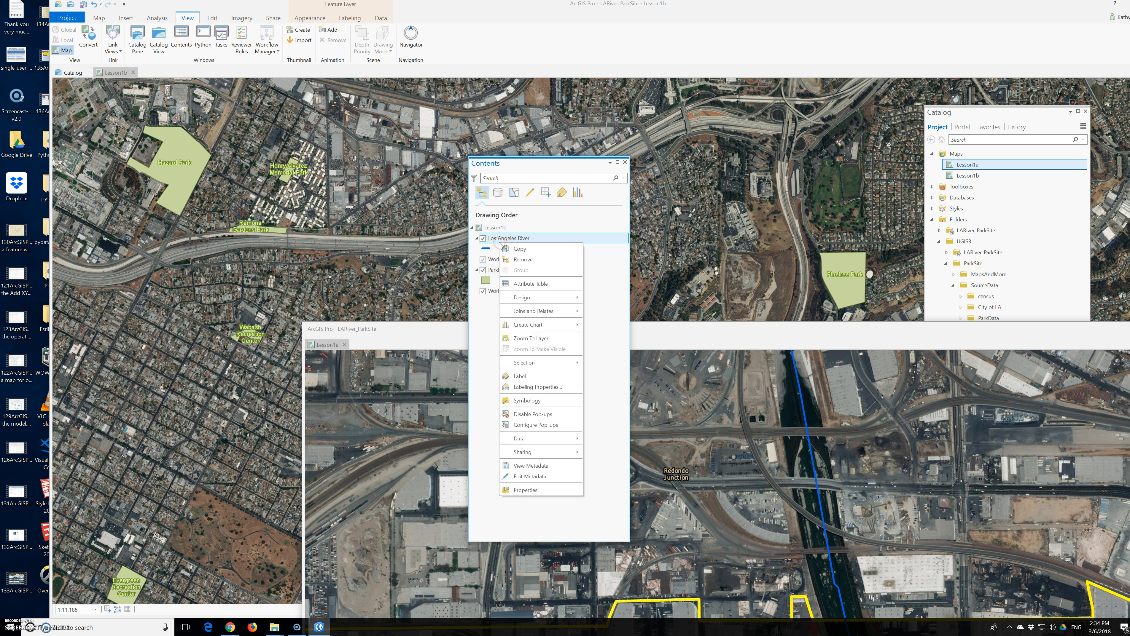
pyautogui.click(529, 338)
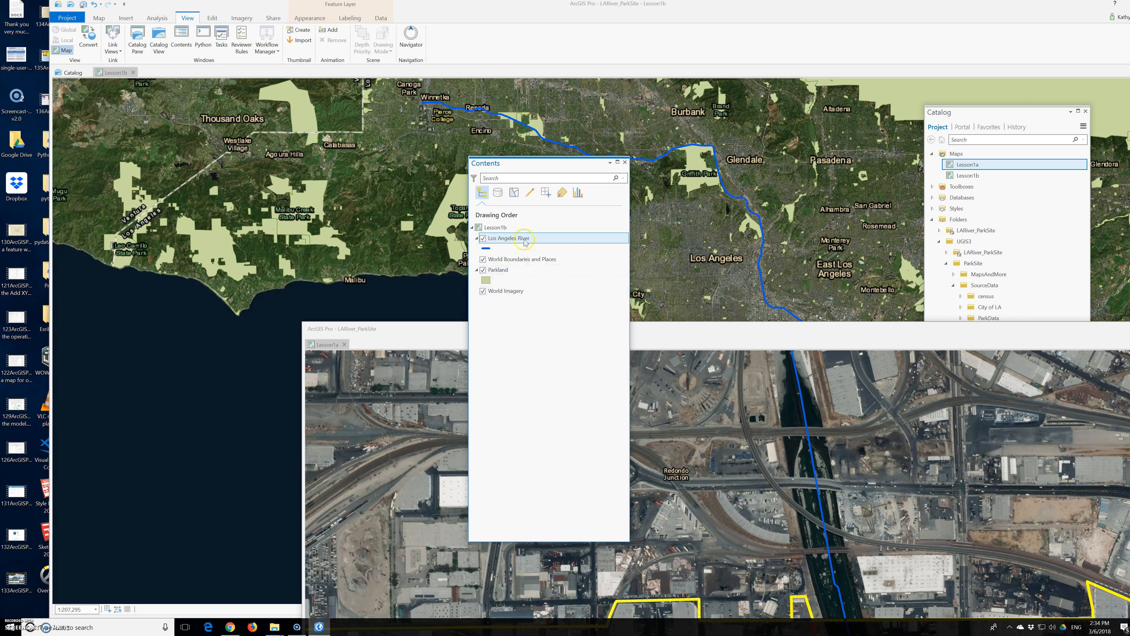
# Step: Copy the Los Angeles boundary layer from the Lesson1a map and paste it into the Lesson1b map
pyautogui.click(404, 332)
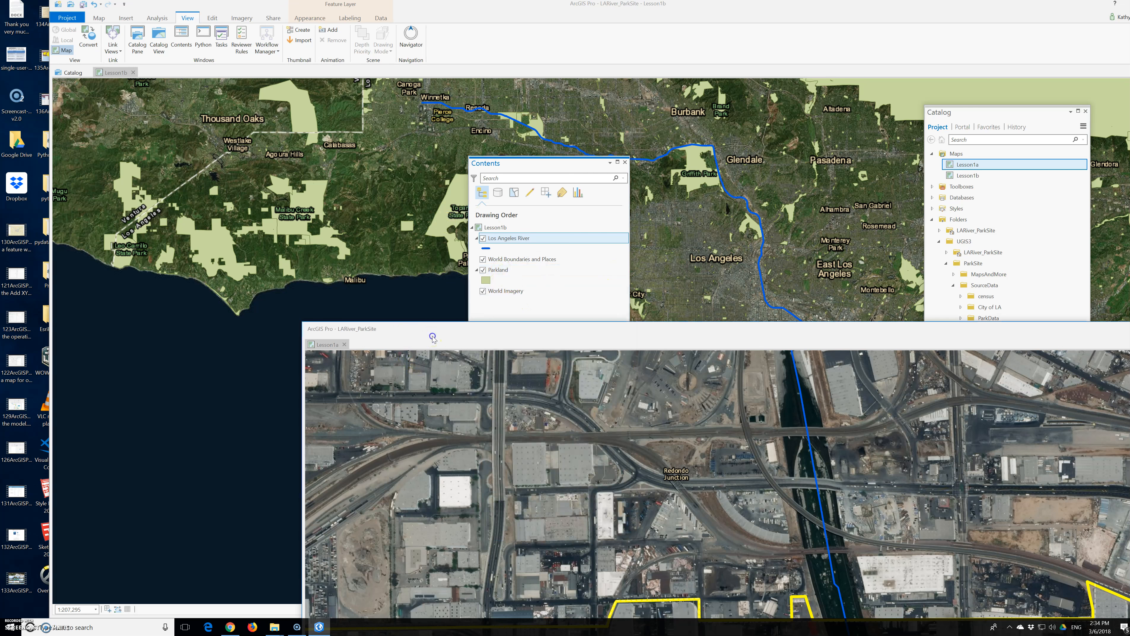
pyautogui.click(328, 344)
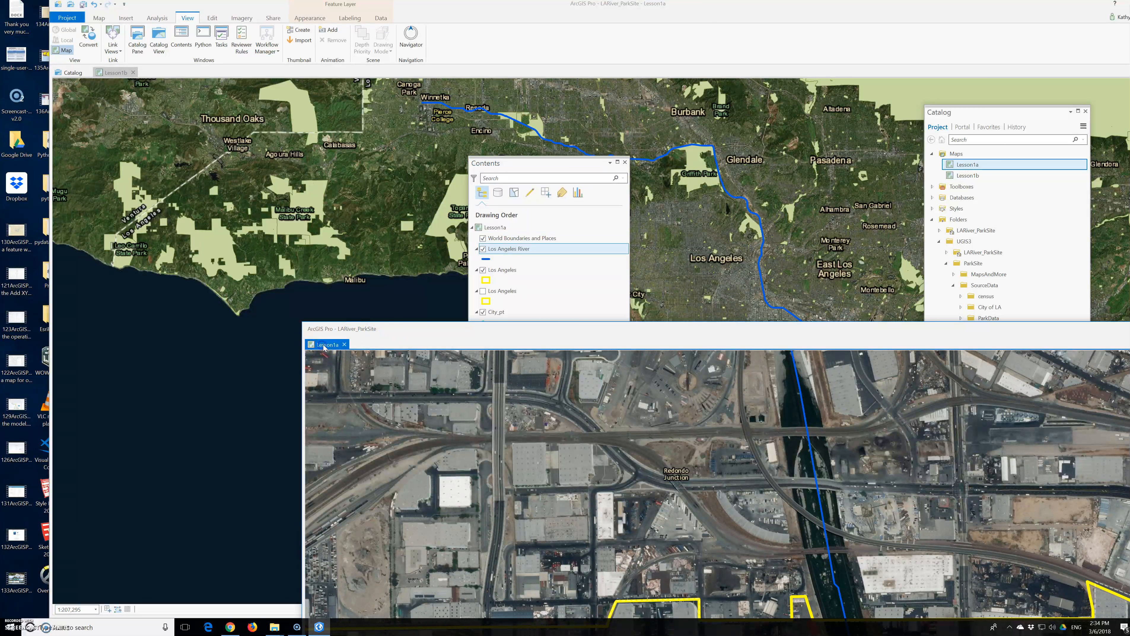
pyautogui.rightClick(496, 294)
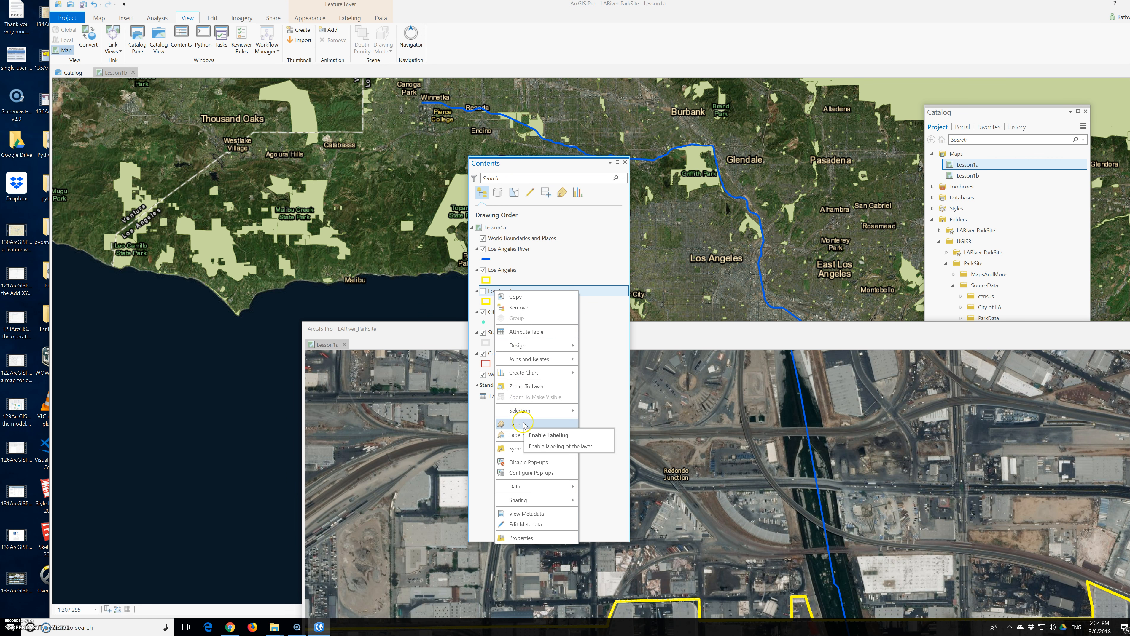
pyautogui.click(516, 297)
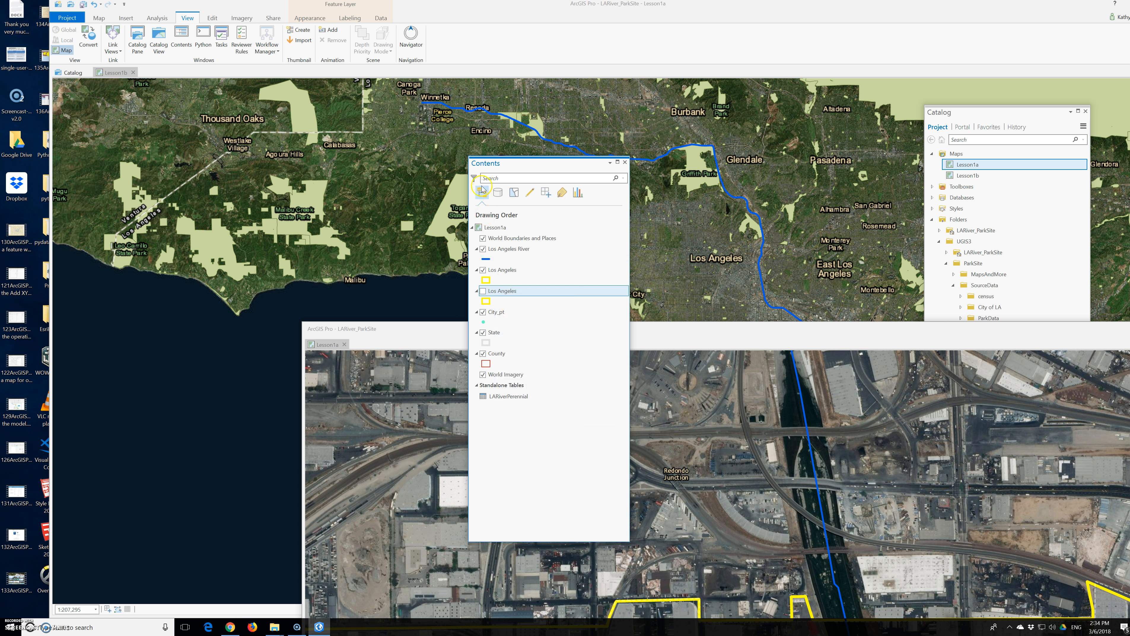
pyautogui.click(379, 251)
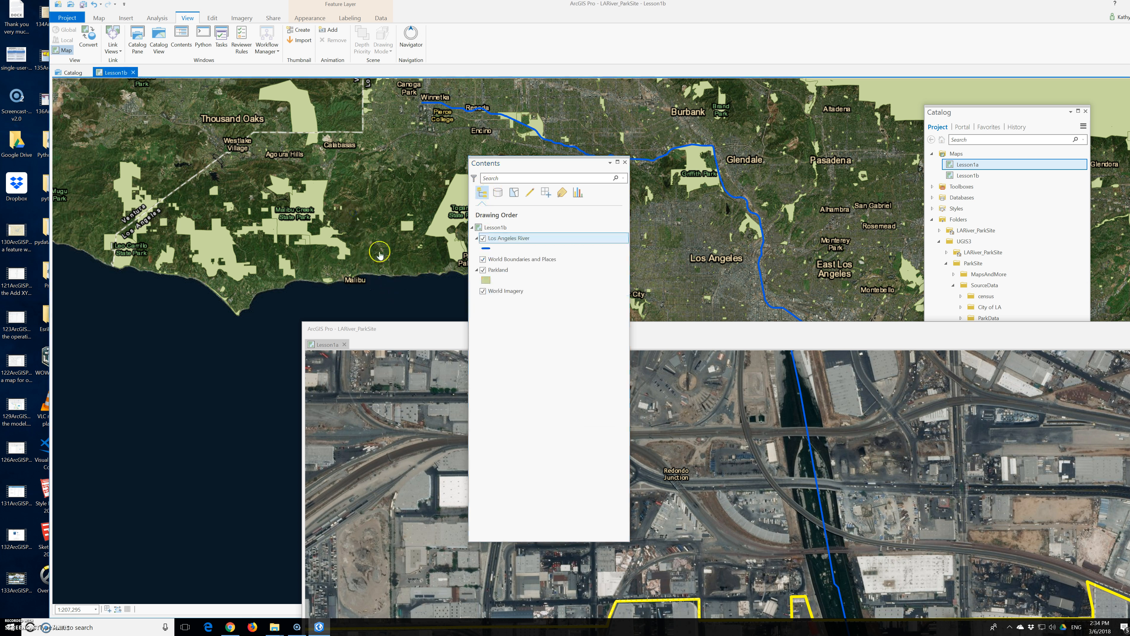
pyautogui.rightClick(493, 231)
pyautogui.click(508, 241)
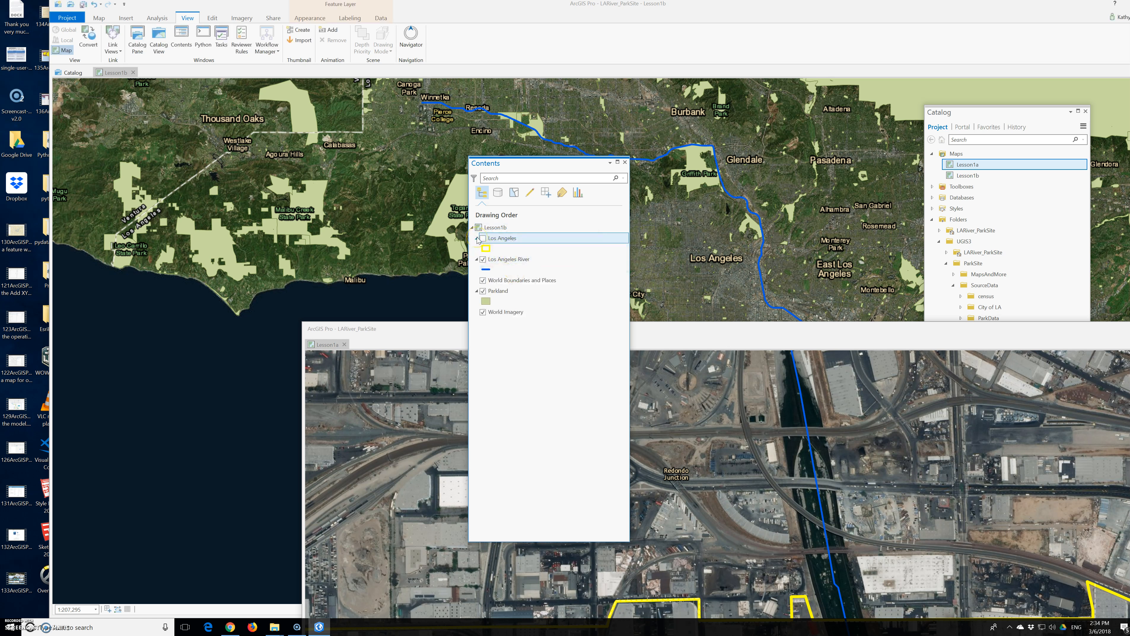
# Step: Zoom to the Los Angeles layer in Lesson1b and turn its visibility on
pyautogui.scroll(-6, 357, 221)
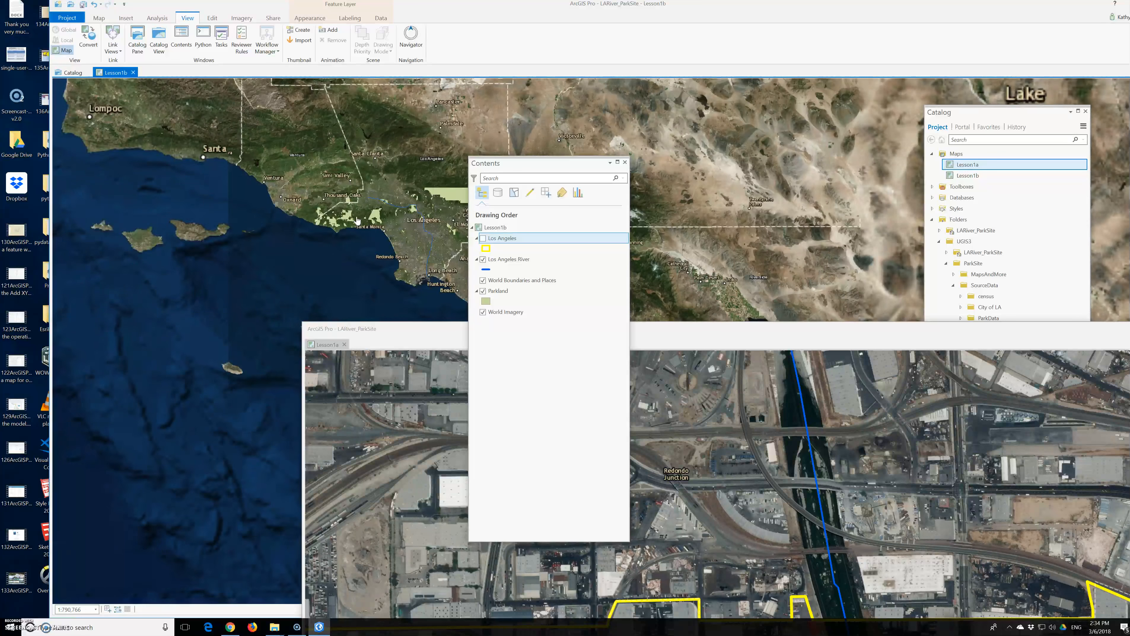
pyautogui.scroll(-6, 358, 221)
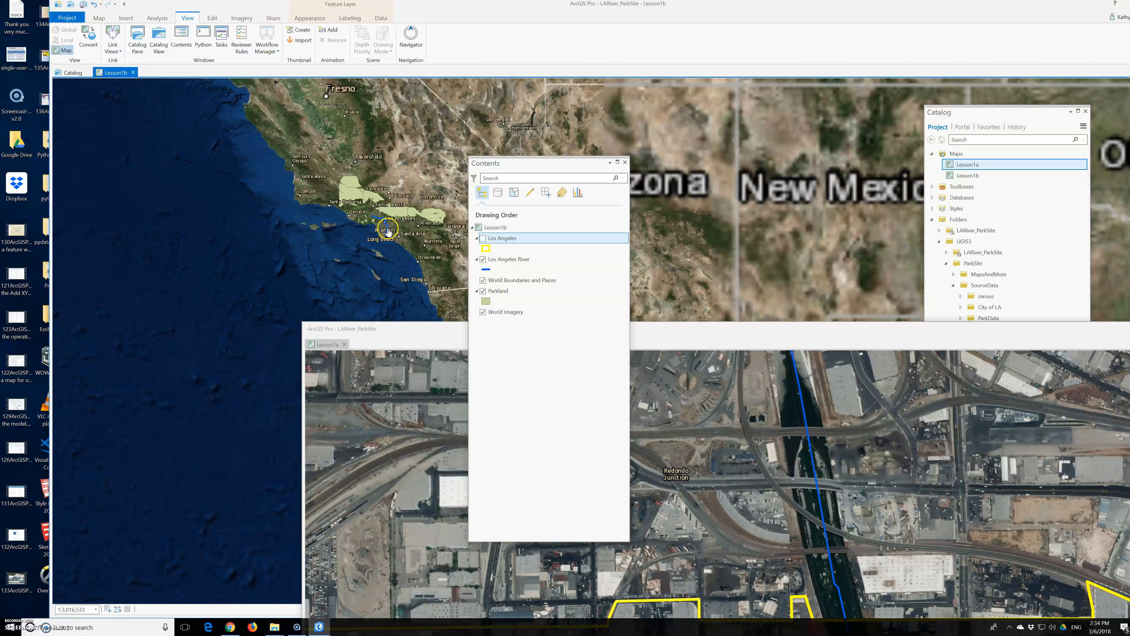
pyautogui.scroll(-4, 388, 231)
pyautogui.rightClick(504, 239)
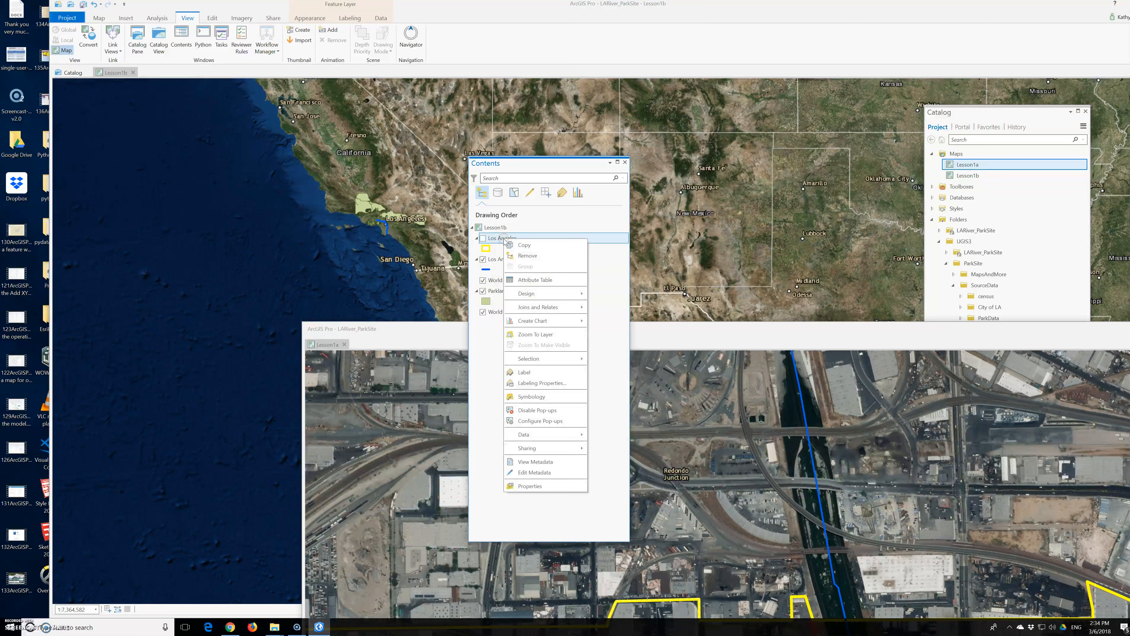
pyautogui.click(549, 341)
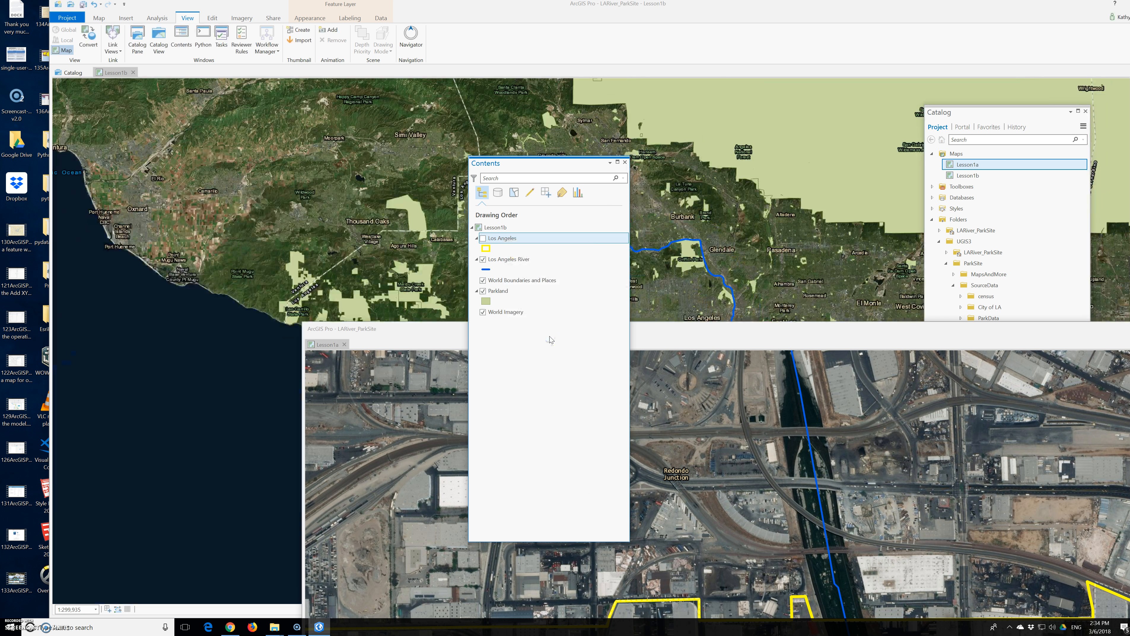
pyautogui.click(482, 239)
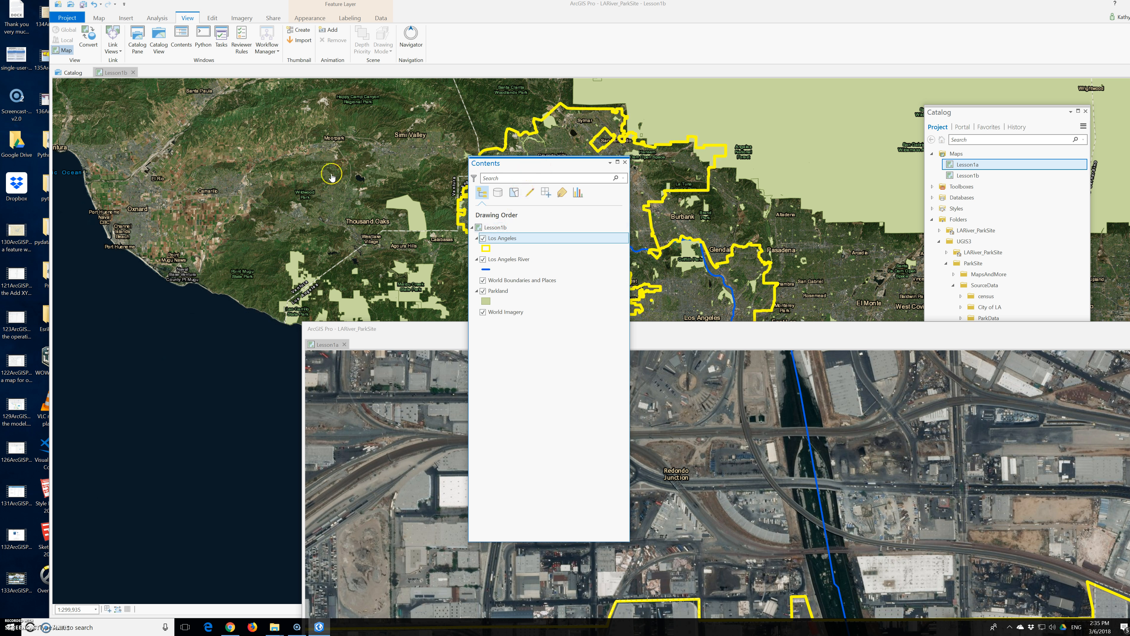
# Step: Close the floating Lesson1a map window
pyautogui.click(327, 262)
pyautogui.click(981, 113)
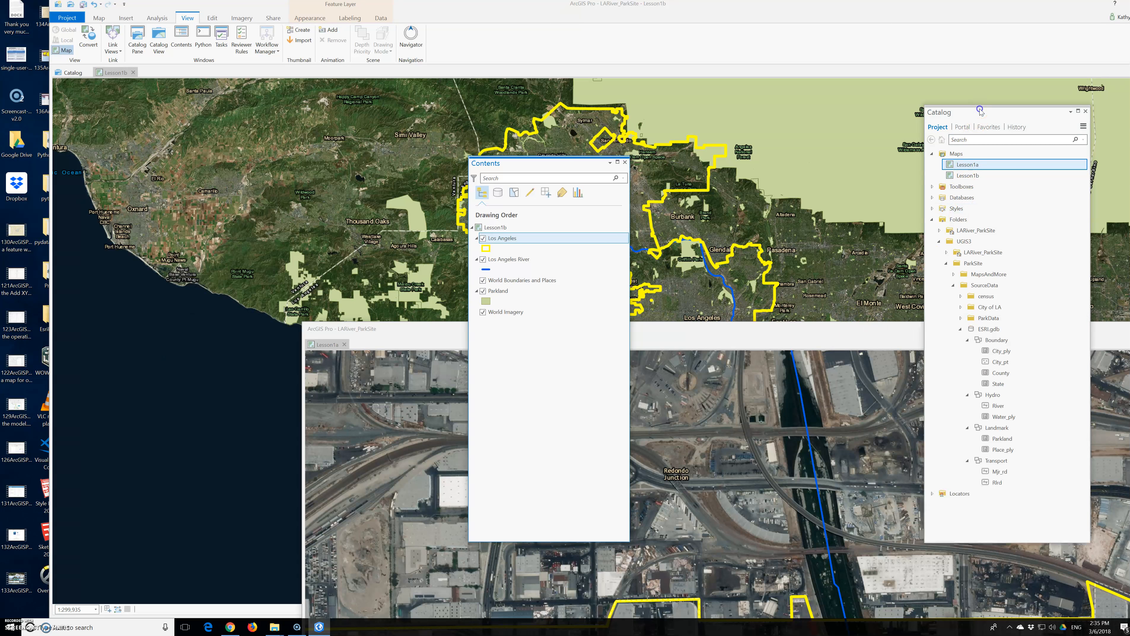
pyautogui.click(344, 345)
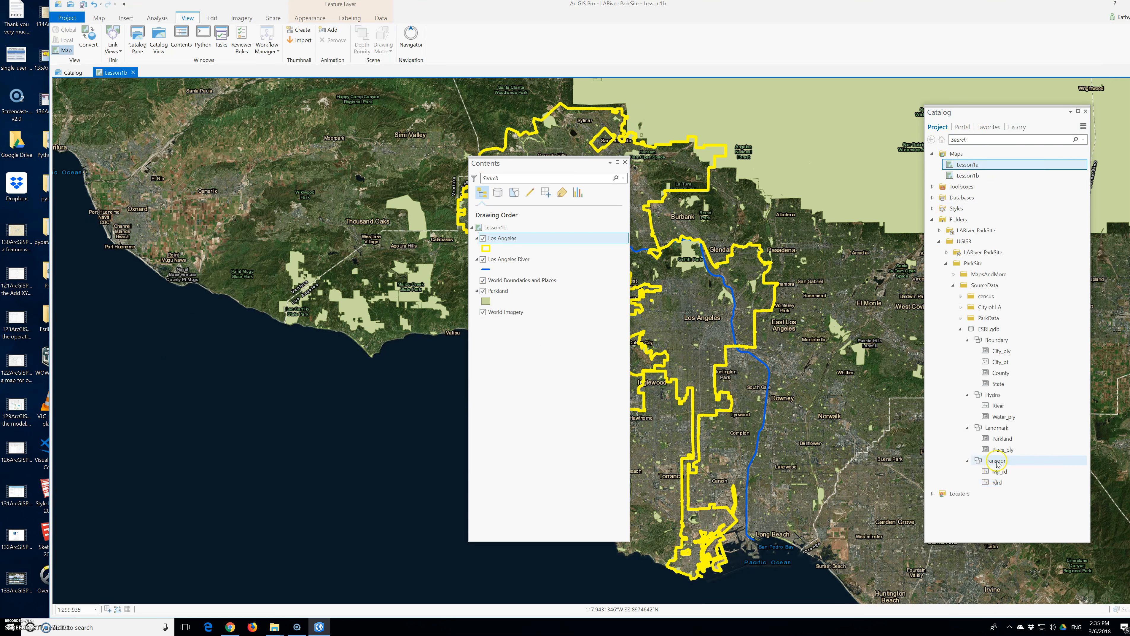
# Step: Expand the SourceData folders in the Catalog and add tracts.shp from the census folder to the Lesson1b map, then select the tracts layer
pyautogui.click(982, 442)
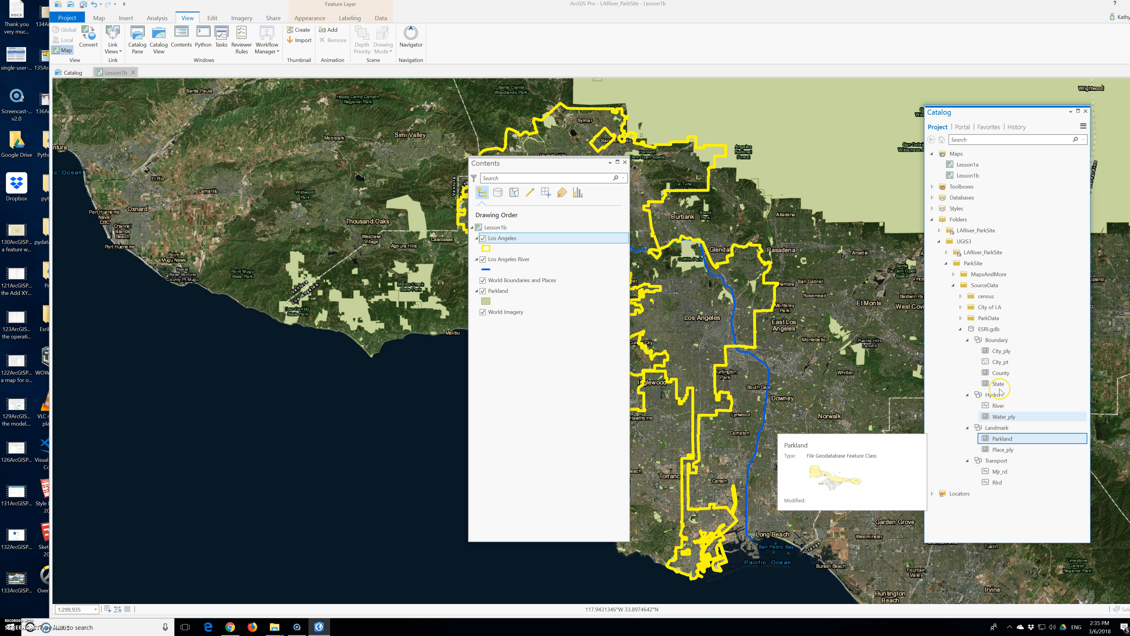
pyautogui.doubleClick(966, 324)
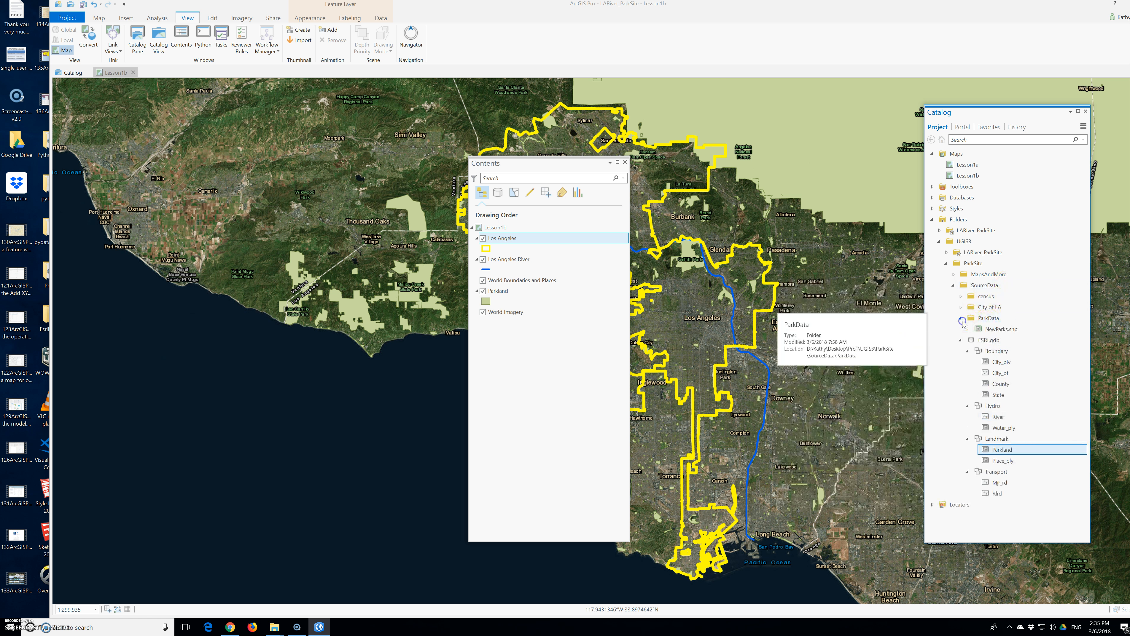
pyautogui.doubleClick(964, 299)
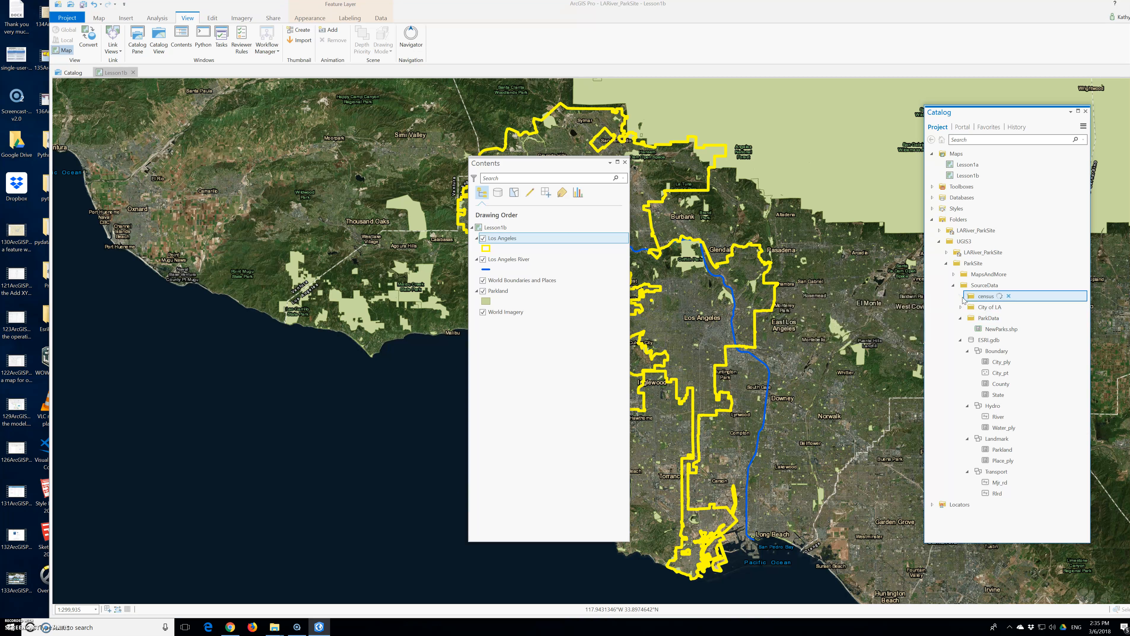
pyautogui.click(977, 328)
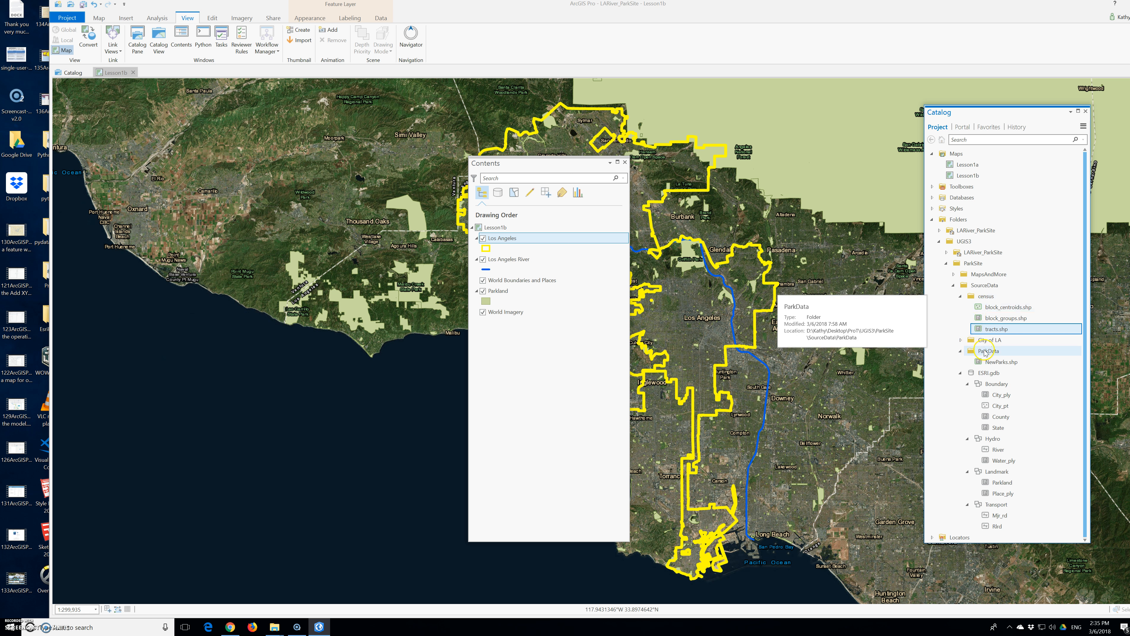
pyautogui.moveTo(987, 329); pyautogui.dragTo(495, 237)
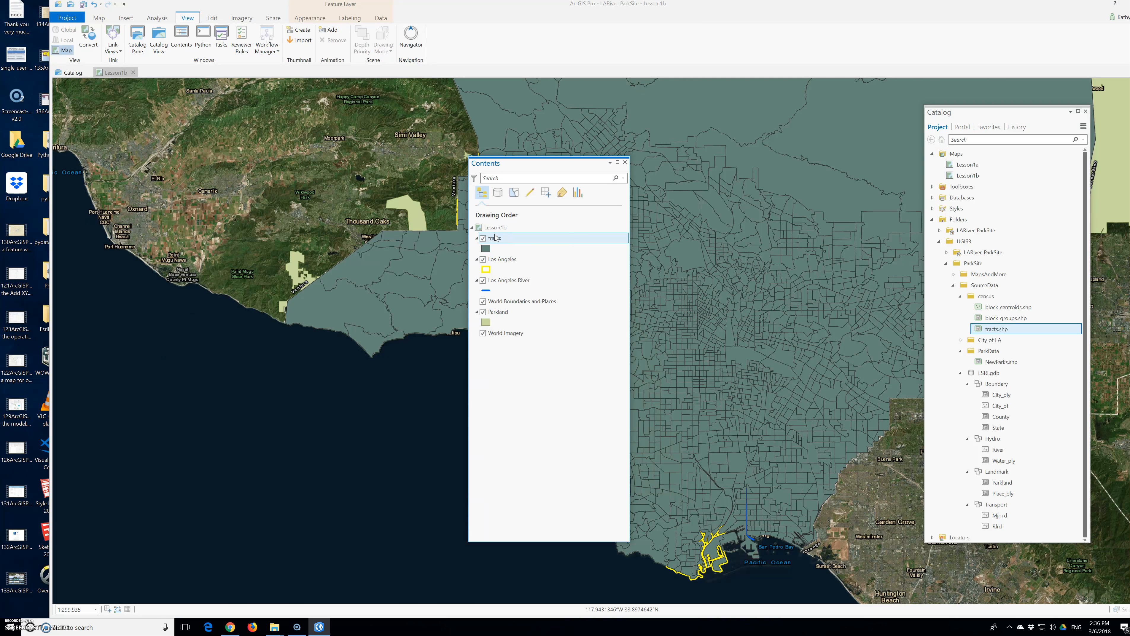
pyautogui.click(502, 246)
pyautogui.rightClick(495, 240)
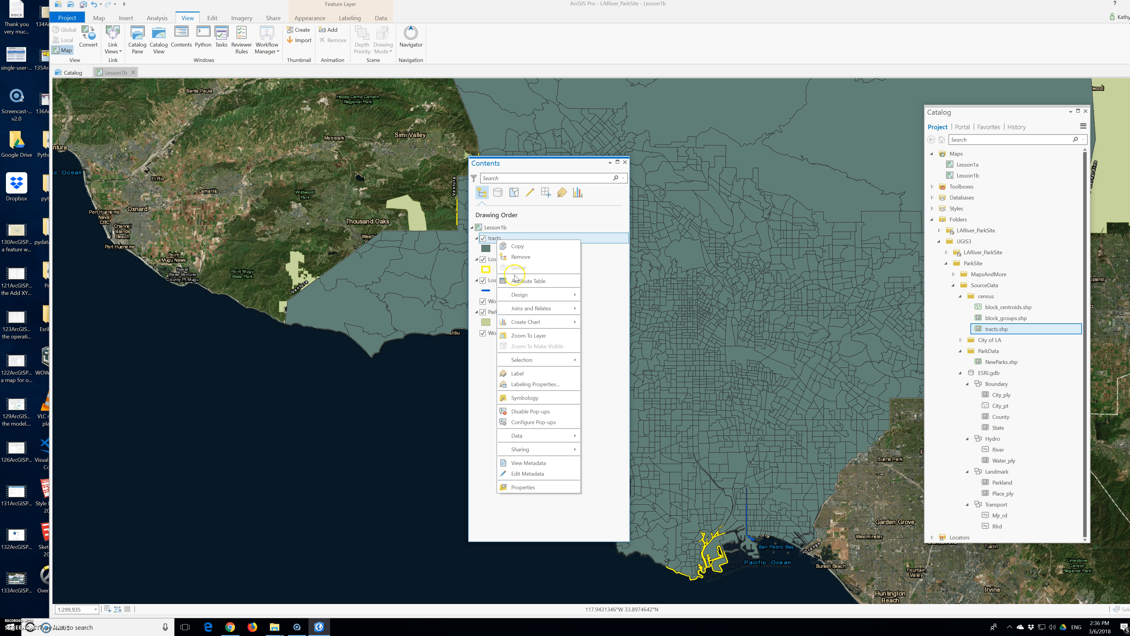